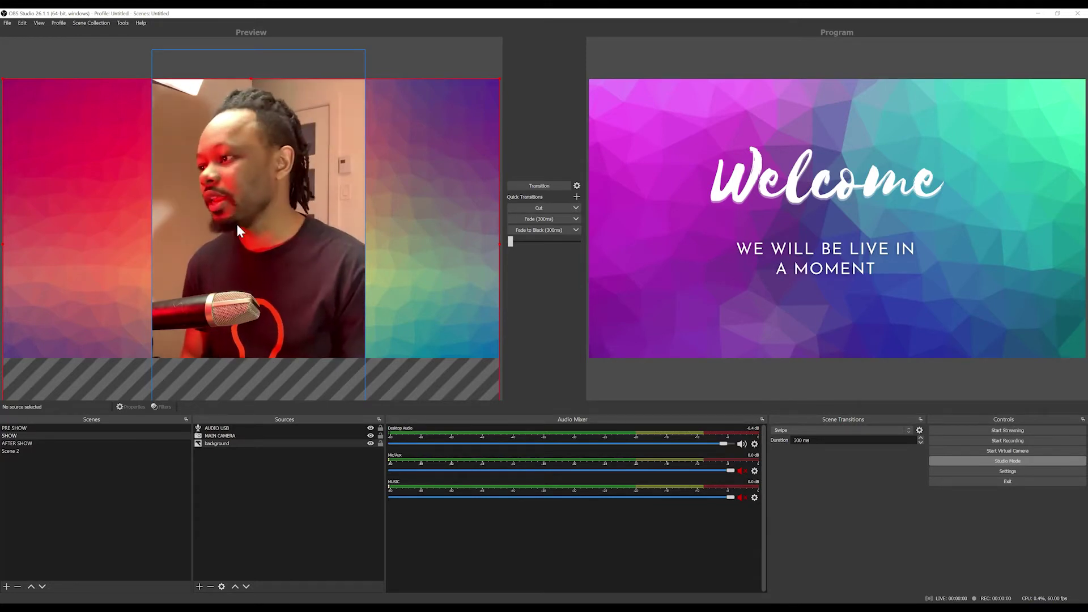
# In OBS, select the SHOW scene and test the MAIN CAMERA and background sources, then open YouTube's Go live page.
pyautogui.click(67, 435)
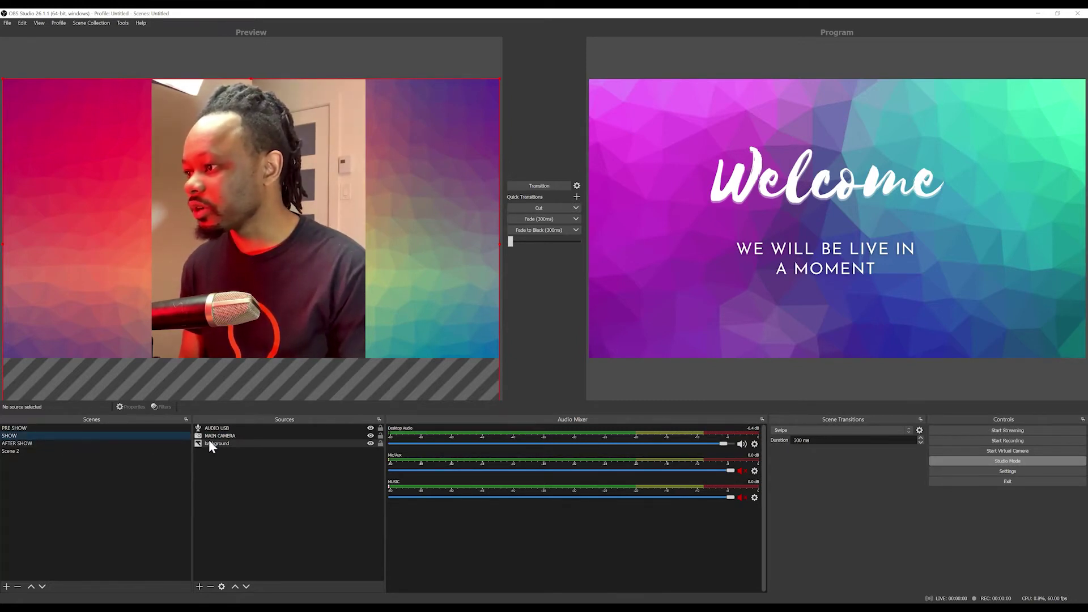
pyautogui.click(249, 436)
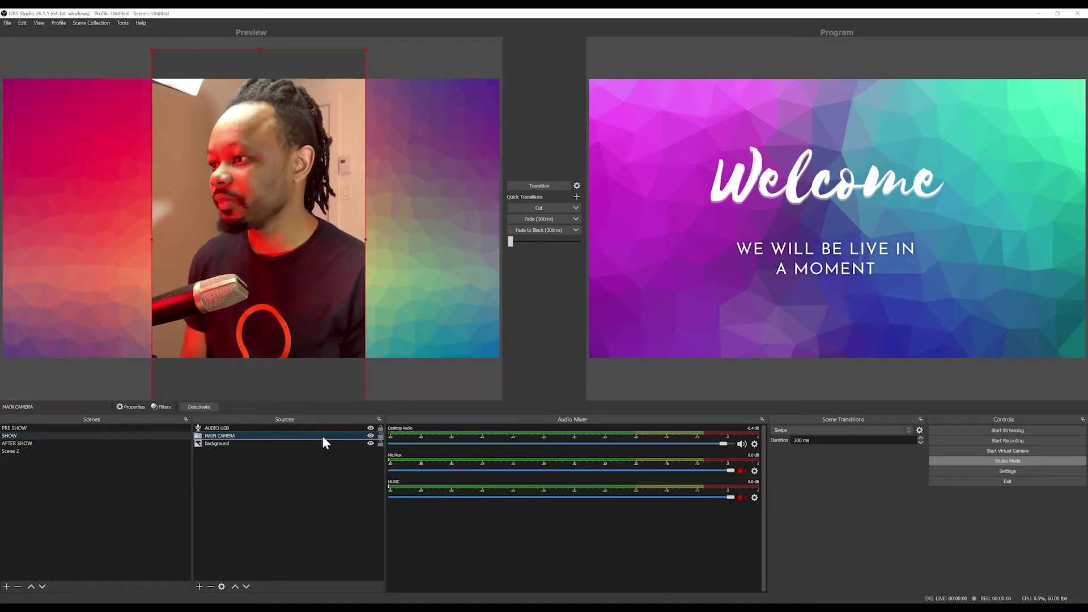
pyautogui.click(370, 436)
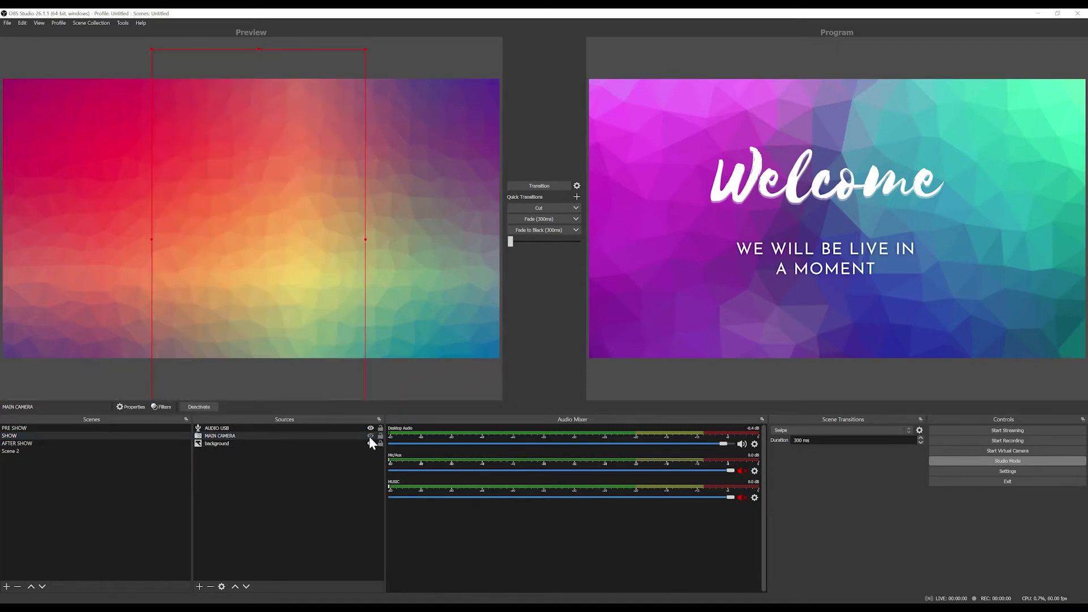
pyautogui.click(371, 436)
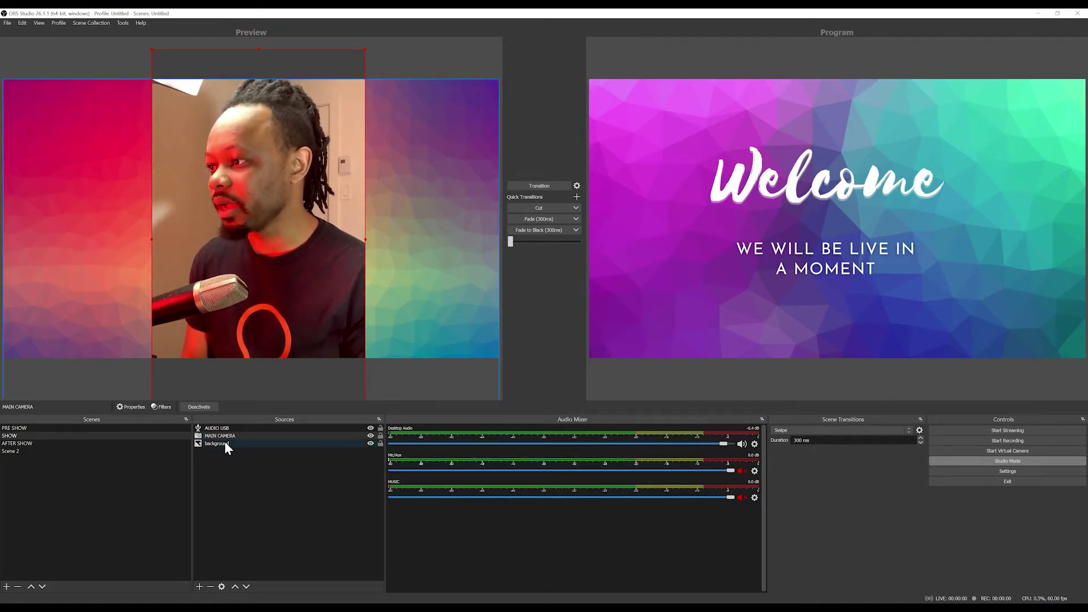
pyautogui.click(371, 444)
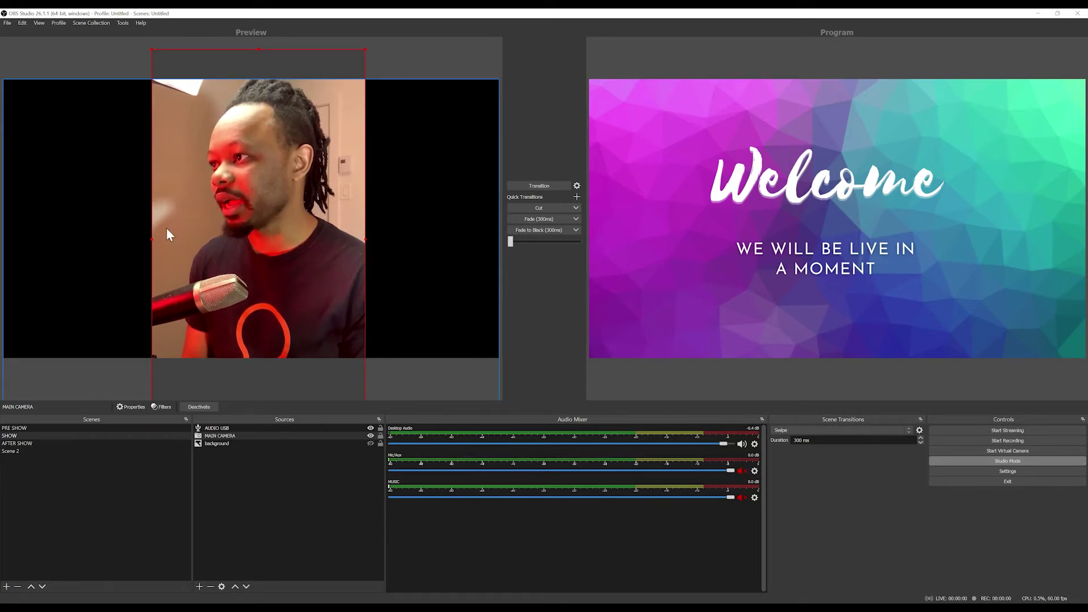
pyautogui.click(370, 443)
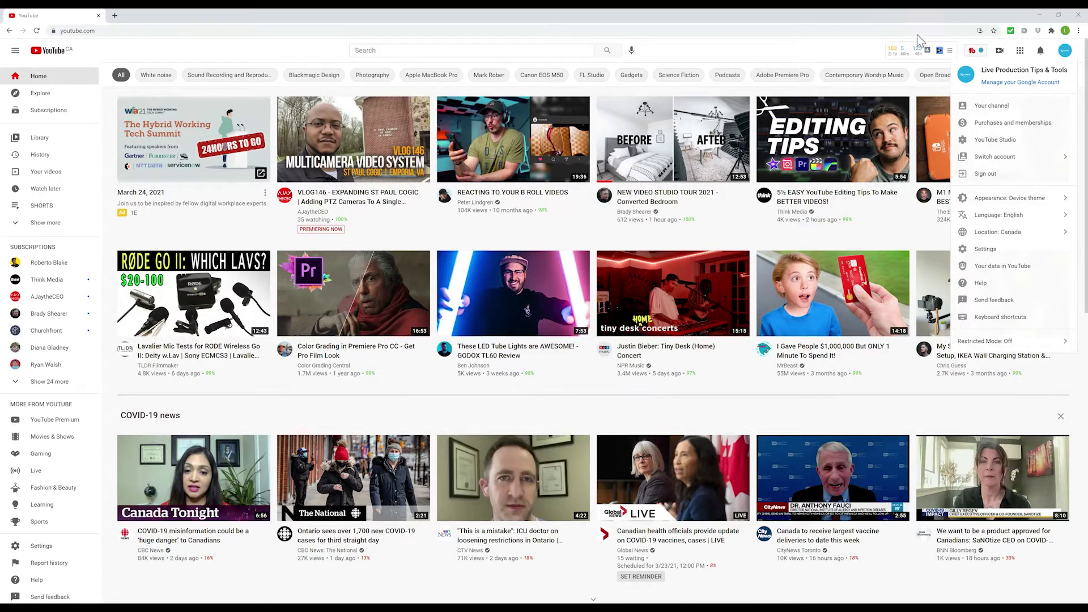
pyautogui.click(1000, 52)
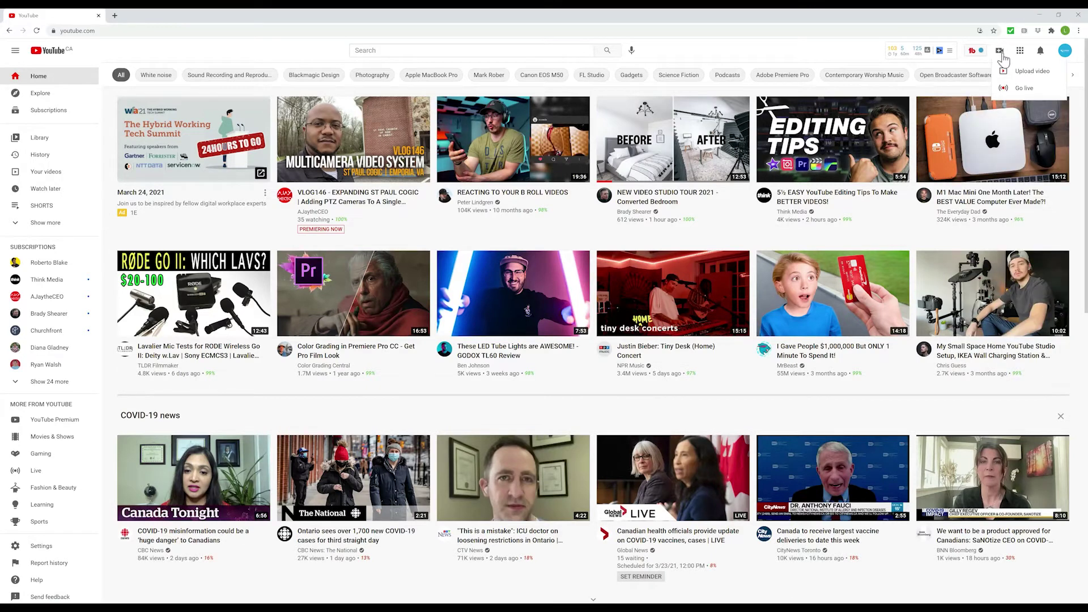
pyautogui.click(1024, 88)
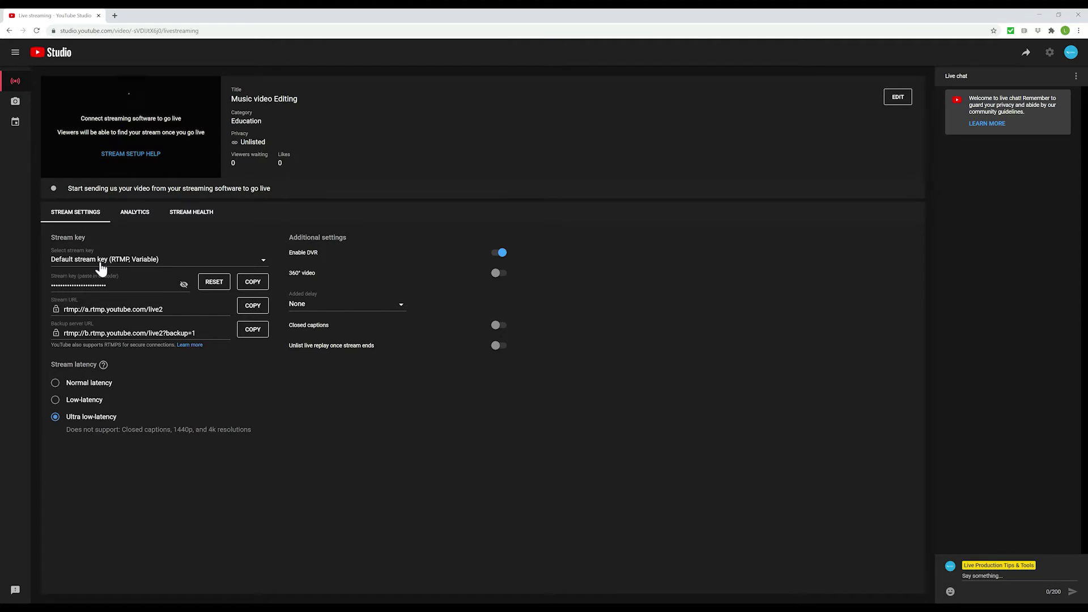
# Copy the default stream key and return to OBS Studio.
pyautogui.click(253, 283)
pyautogui.hotkey('alt', 'Tab')
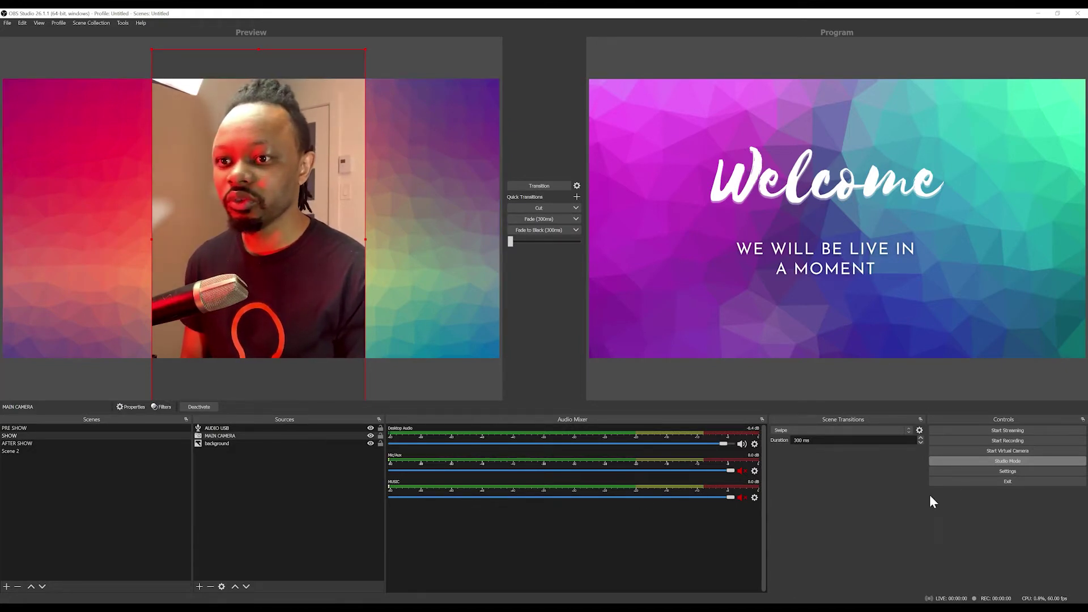
# Set the OBS stream service to YouTube - RTMP with the Primary YouTube ingest server.
pyautogui.click(1029, 471)
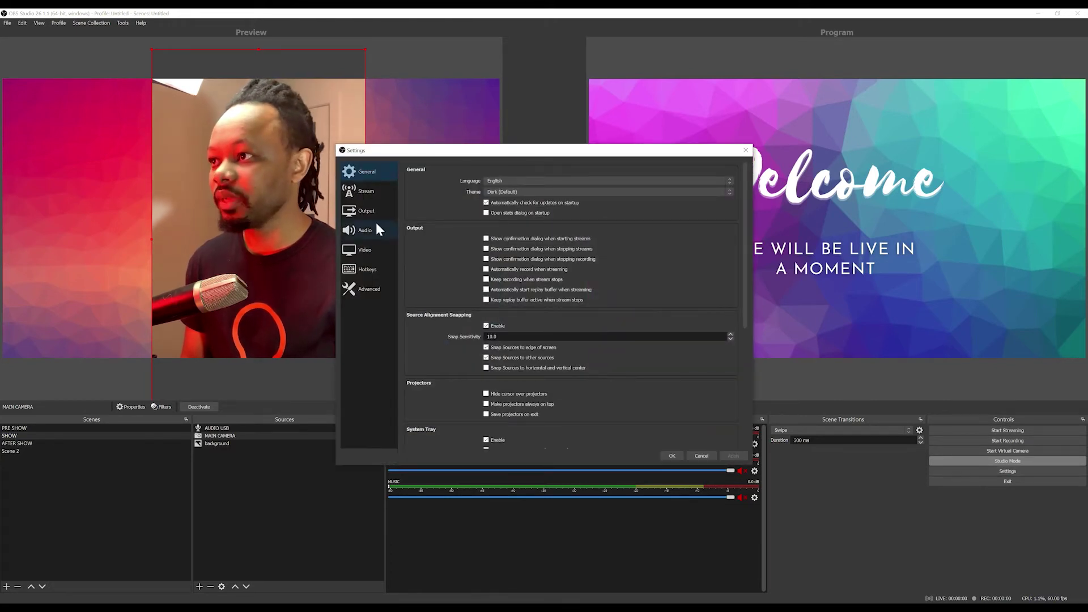
pyautogui.click(373, 192)
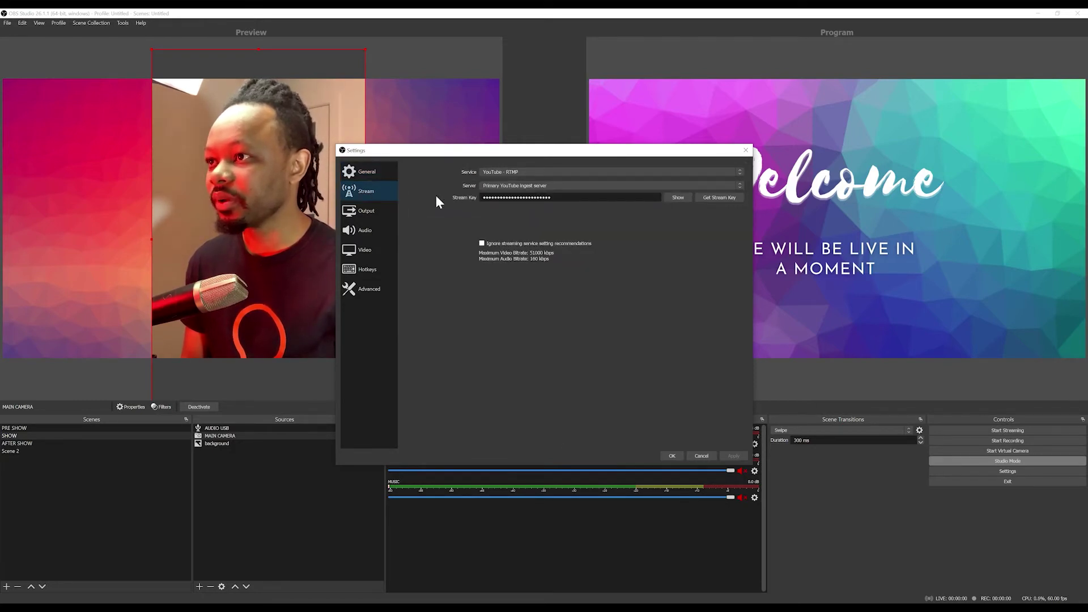
pyautogui.click(739, 172)
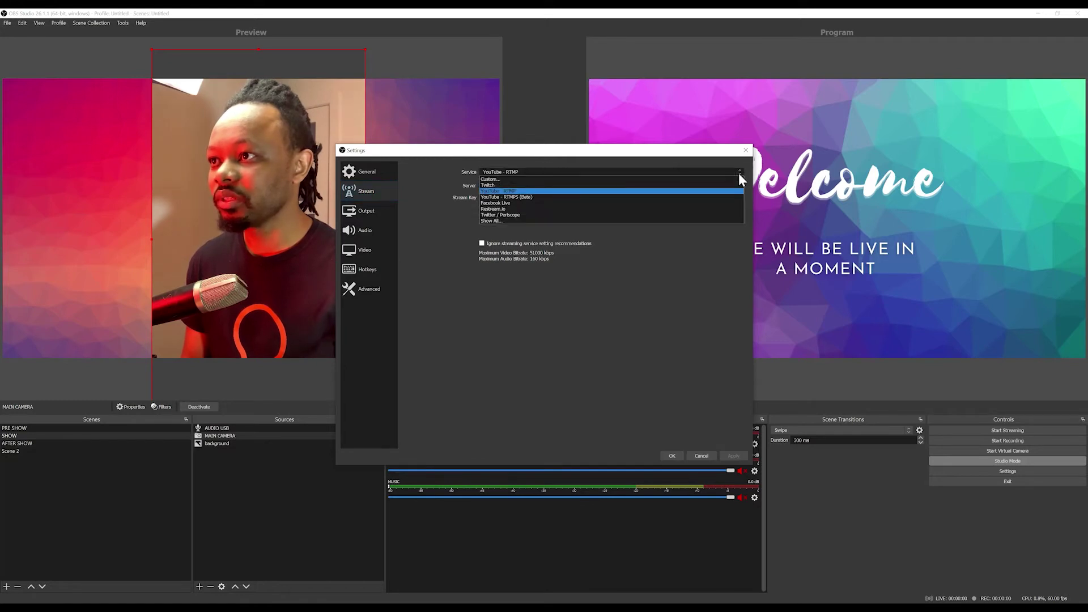
pyautogui.click(516, 191)
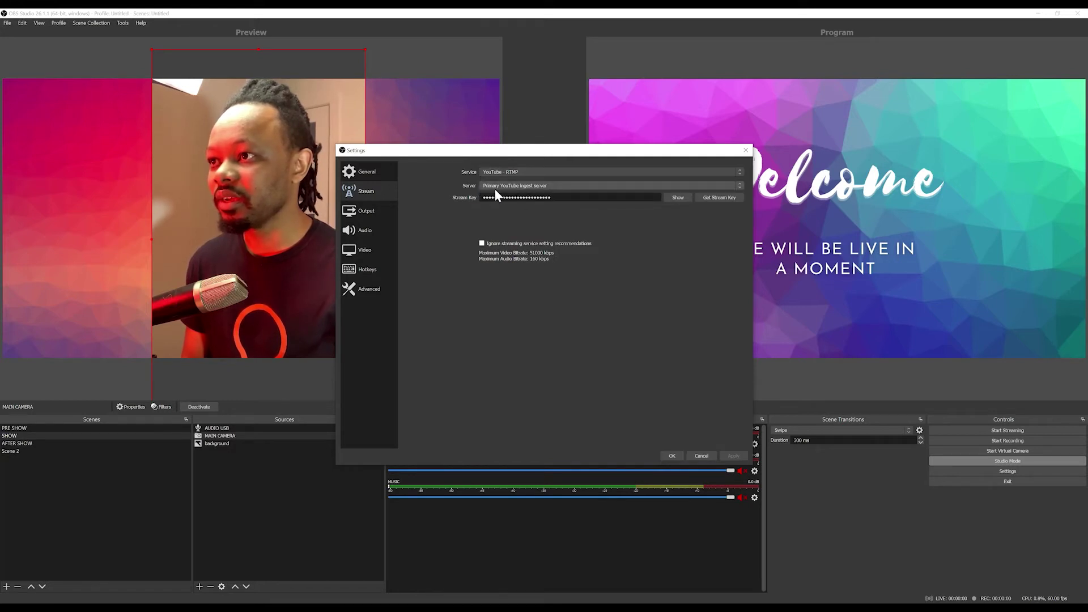
pyautogui.click(738, 187)
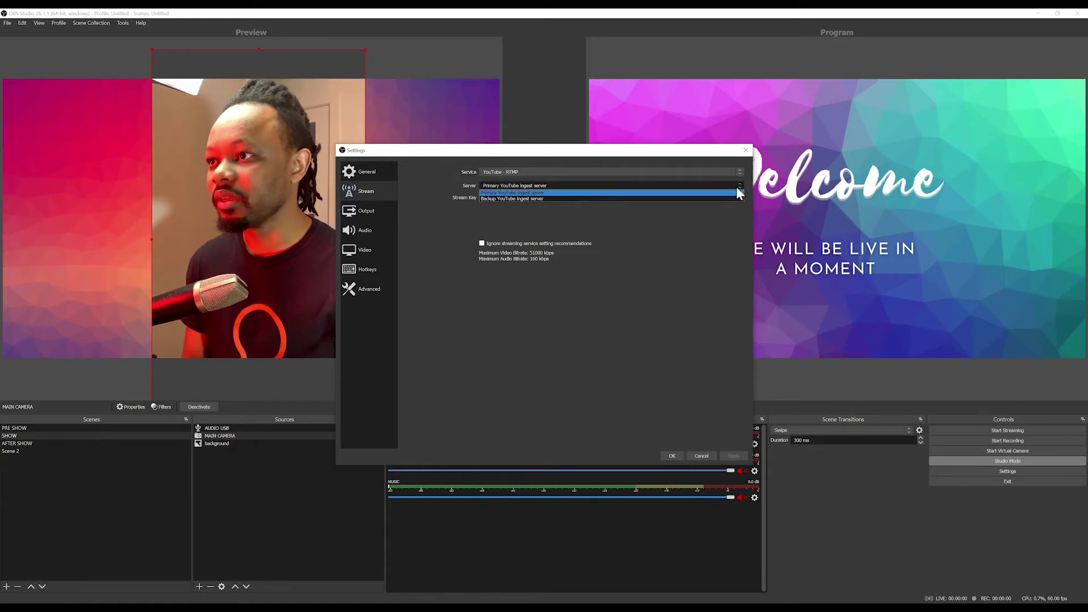
pyautogui.click(459, 186)
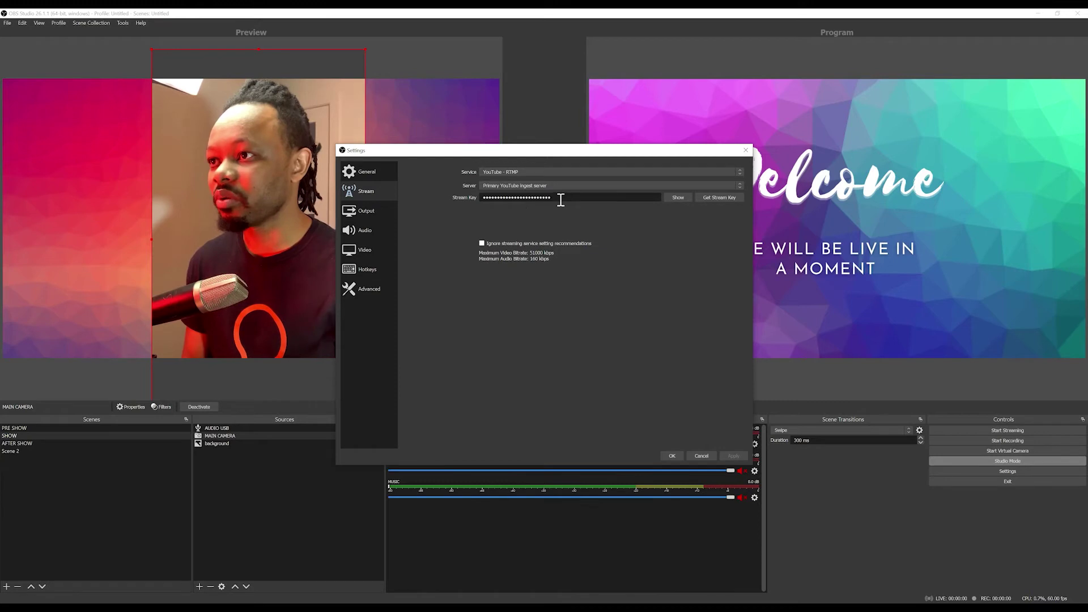
# Replace the old stream key with the copied one, then apply and save the settings.
pyautogui.moveTo(575, 197); pyautogui.dragTo(456, 203)
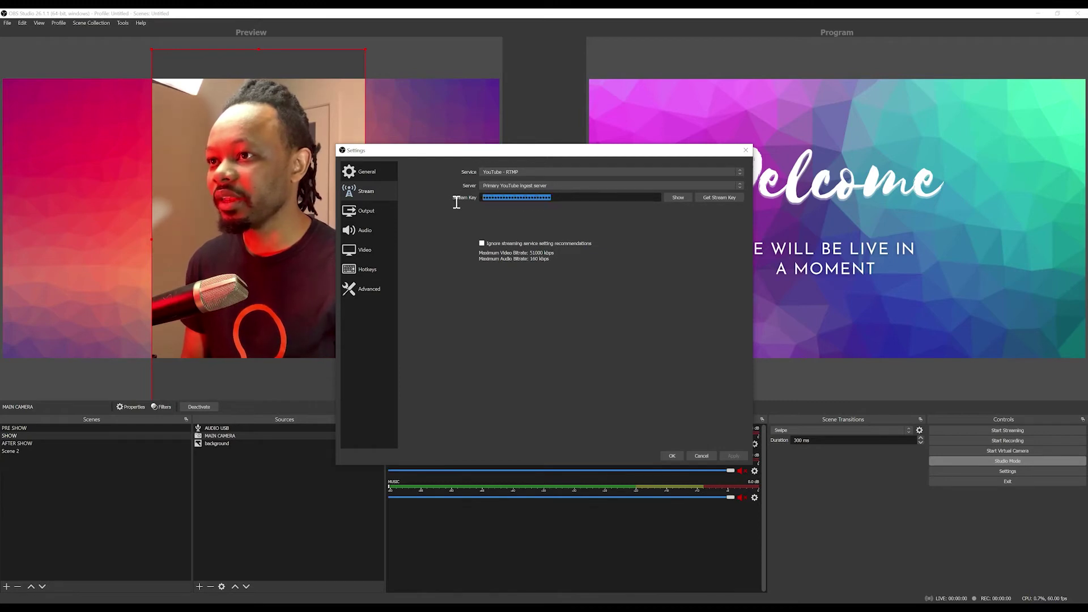
pyautogui.press('BackSpace')
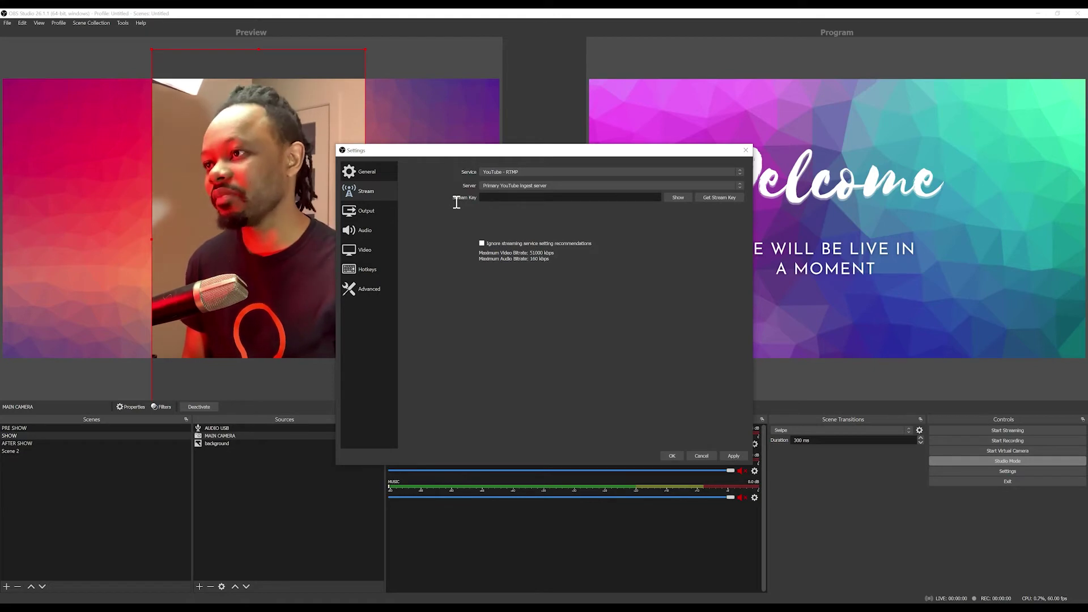
pyautogui.rightClick(506, 200)
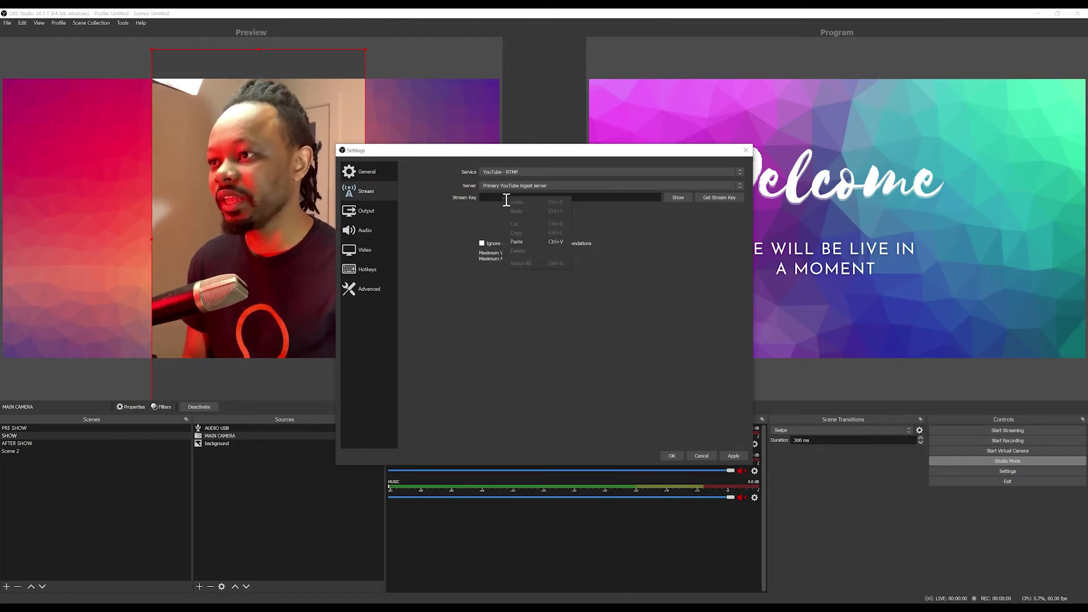
pyautogui.click(519, 242)
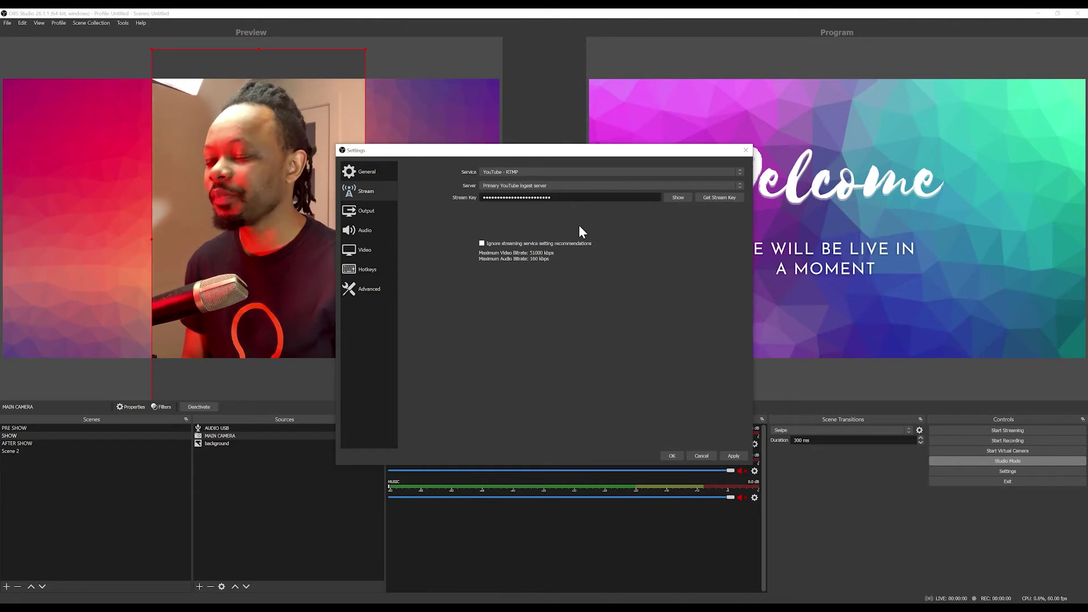
pyautogui.click(734, 456)
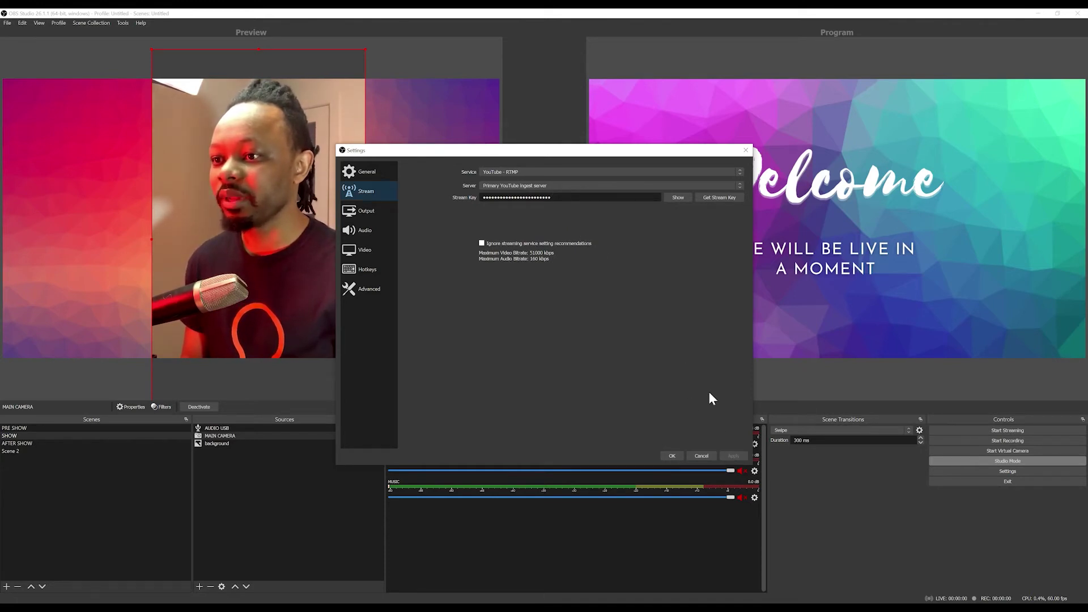
pyautogui.click(671, 455)
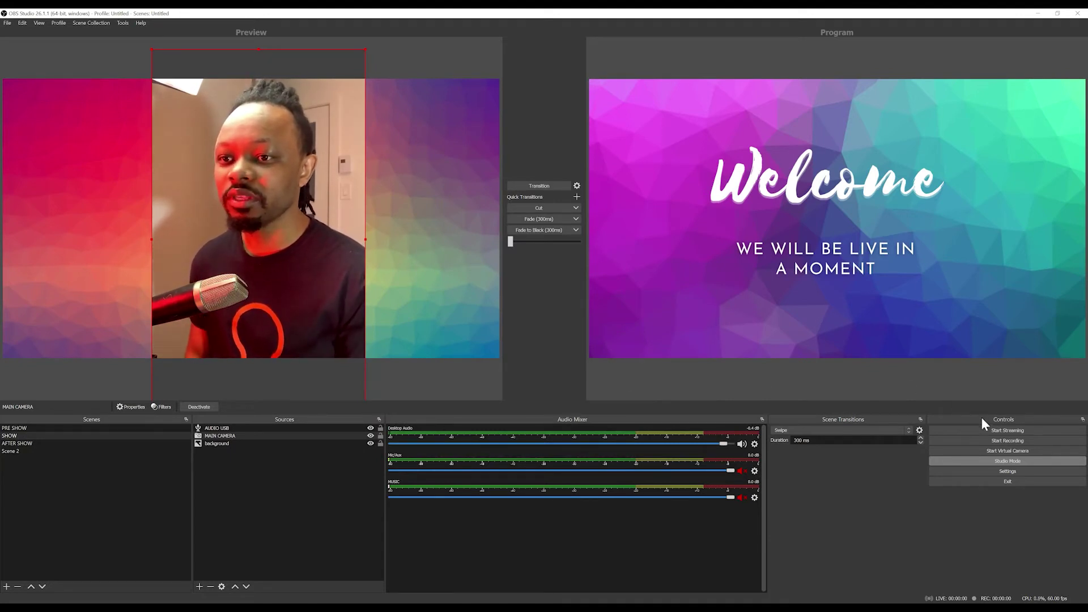
# Start streaming from OBS Studio to YouTube.
pyautogui.click(1016, 431)
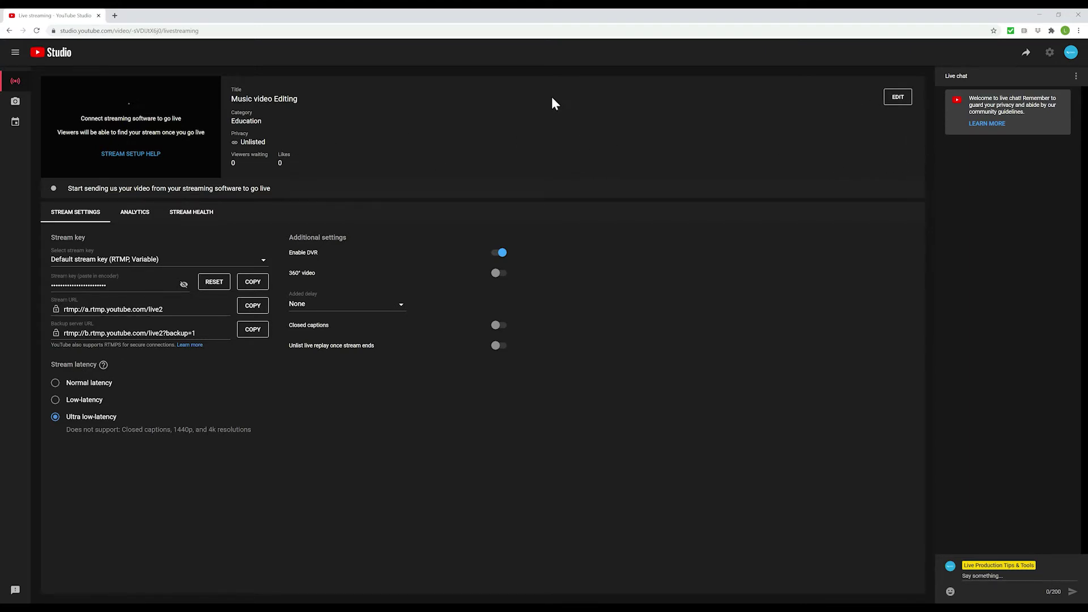
# Edit the stream details and change the title to 'TESTING LIVE STREAM'.
pyautogui.click(899, 100)
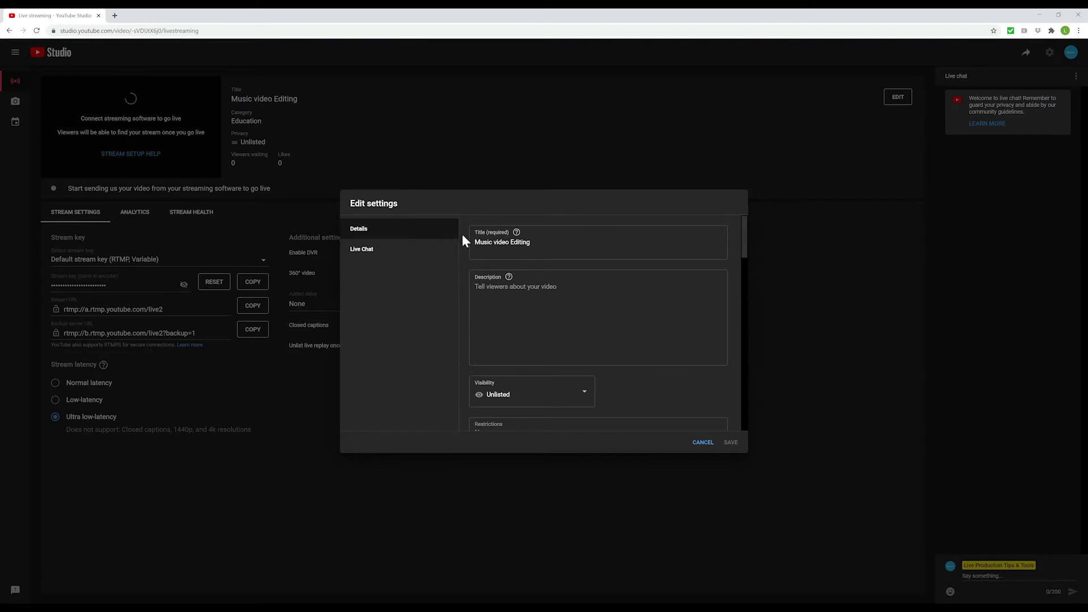
pyautogui.click(539, 248)
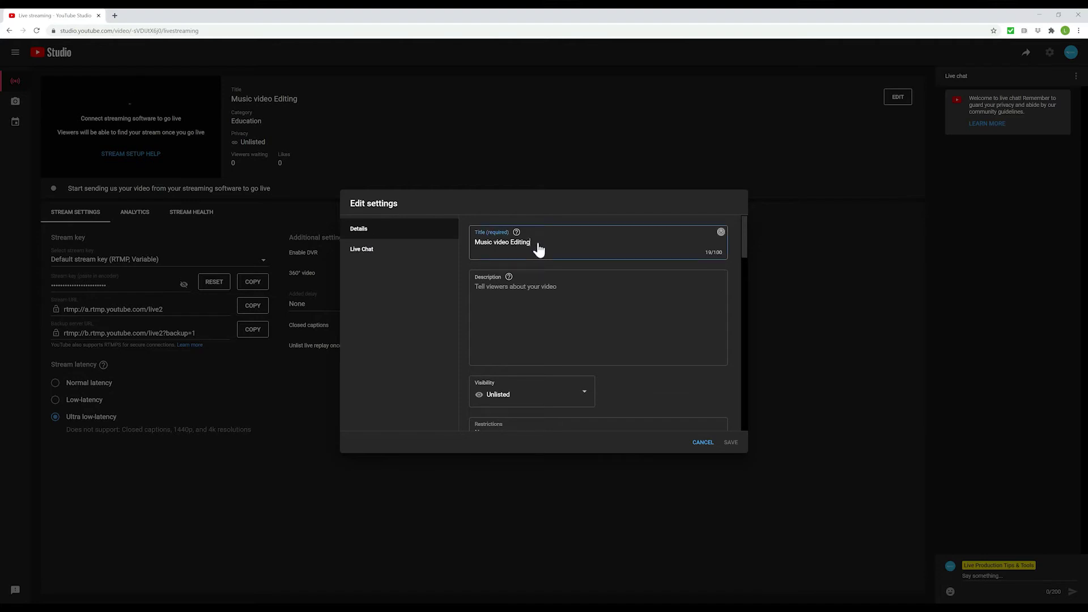
pyautogui.press('BackSpace')
pyautogui.press('BackSpace')
pyautogui.press('BackSpace')
pyautogui.press('BackSpace')
pyautogui.press('BackSpace')
pyautogui.press('BackSpace')
pyautogui.press('BackSpace')
pyautogui.press('BackSpace')
pyautogui.press('BackSpace')
pyautogui.press('BackSpace')
pyautogui.press('BackSpace')
pyautogui.press('BackSpace')
pyautogui.press('BackSpace')
pyautogui.press('BackSpace')
pyautogui.press('BackSpace')
pyautogui.press('BackSpace')
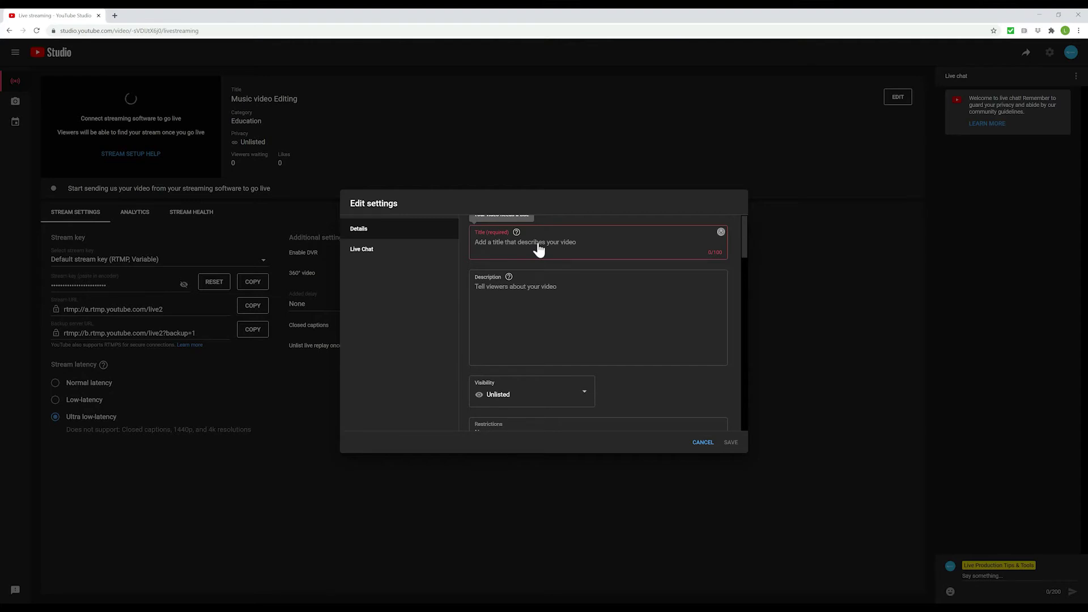
pyautogui.write('TEST')
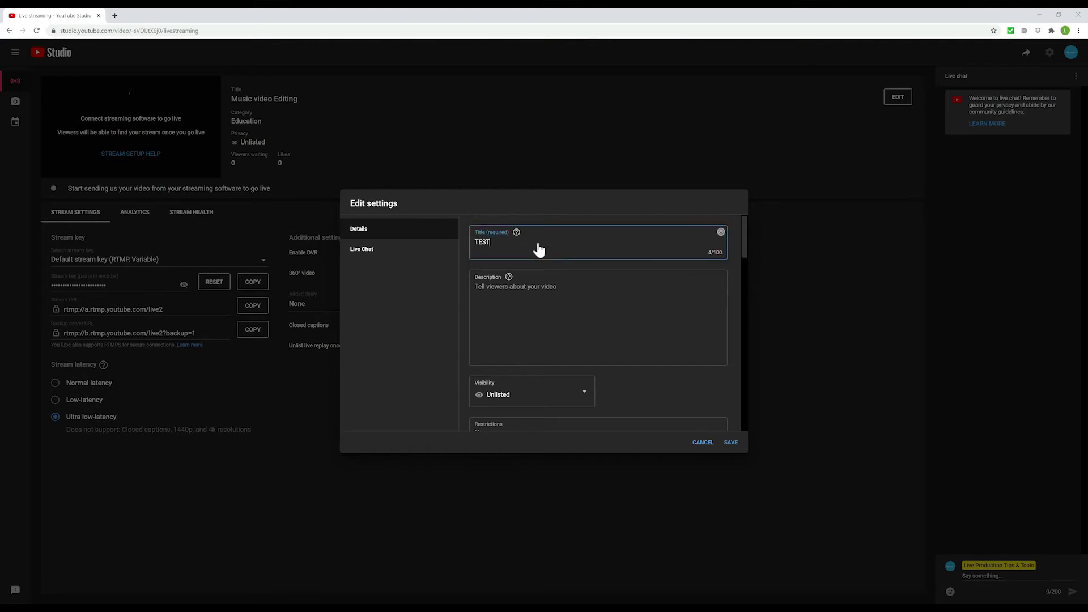
pyautogui.write('ING LIVE STREAM')
# Write the description 'Hello, this is a test for live streaming with OBS'.
pyautogui.click(482, 283)
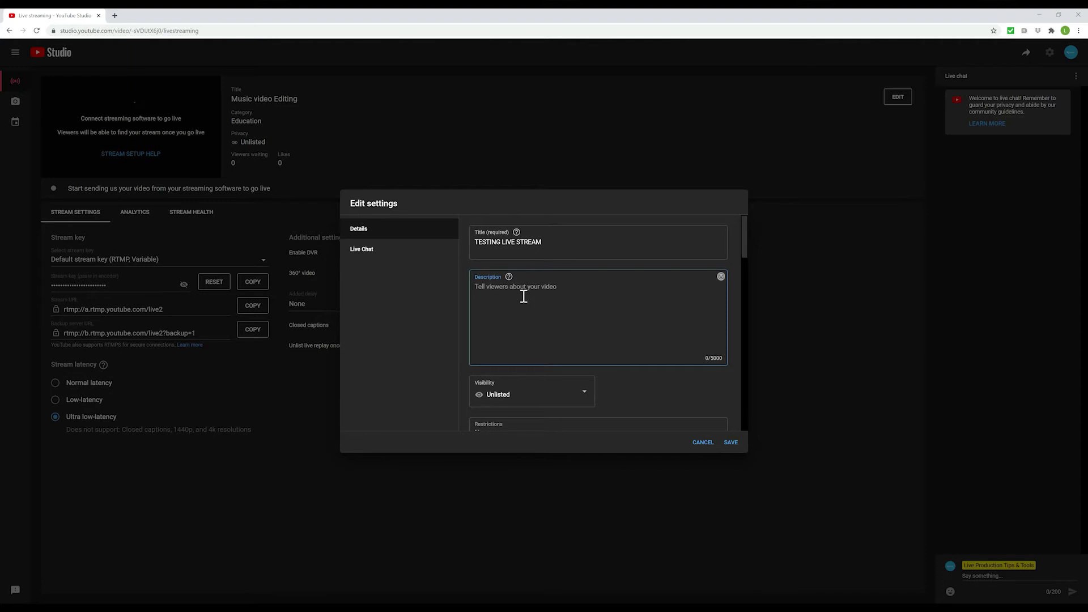
pyautogui.write('Eh')
pyautogui.press('BackSpace')
pyautogui.write('Hwe')
pyautogui.press('BackSpace')
pyautogui.press('BackSpace')
pyautogui.write('ello, Th')
pyautogui.press('BackSpace')
pyautogui.press('BackSpace')
pyautogui.write('this is a test for live streaming with OBS')
pyautogui.scroll(-1, 578, 311)
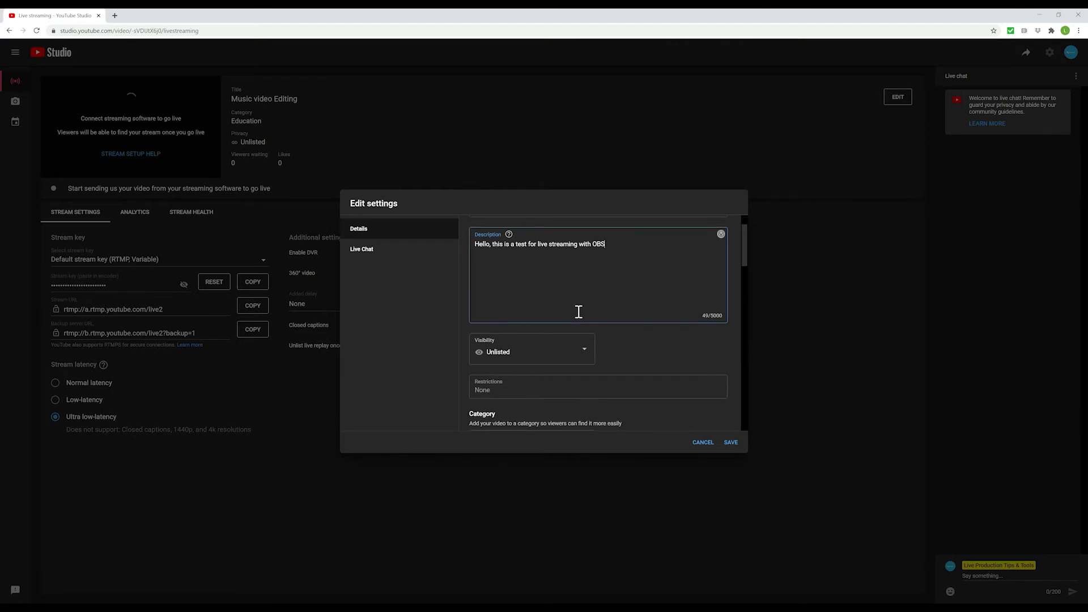
pyautogui.scroll(-1, 579, 311)
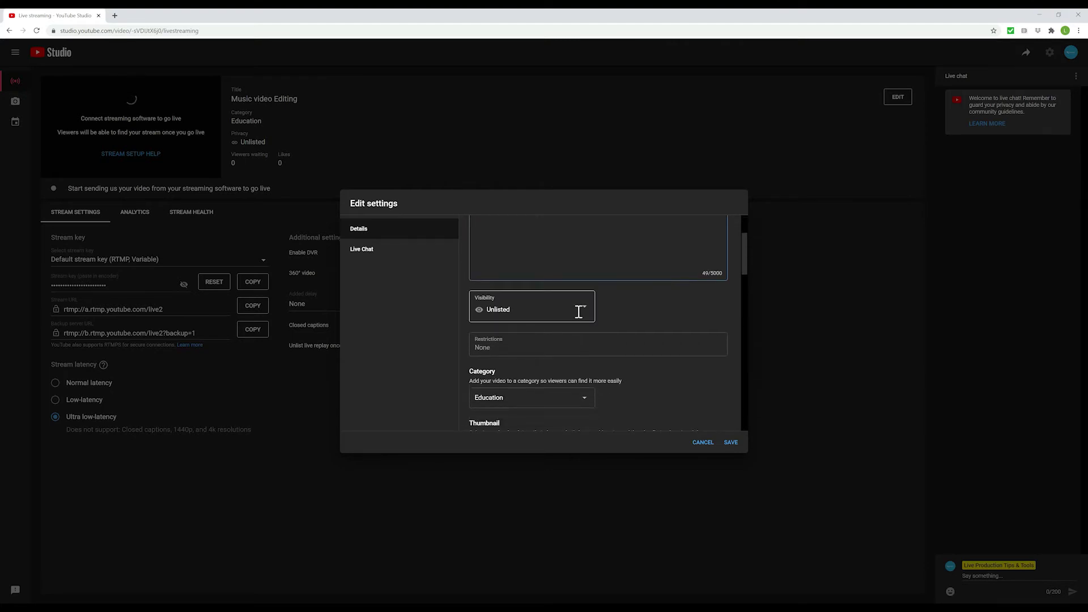
pyautogui.scroll(-1, 623, 317)
pyautogui.click(583, 311)
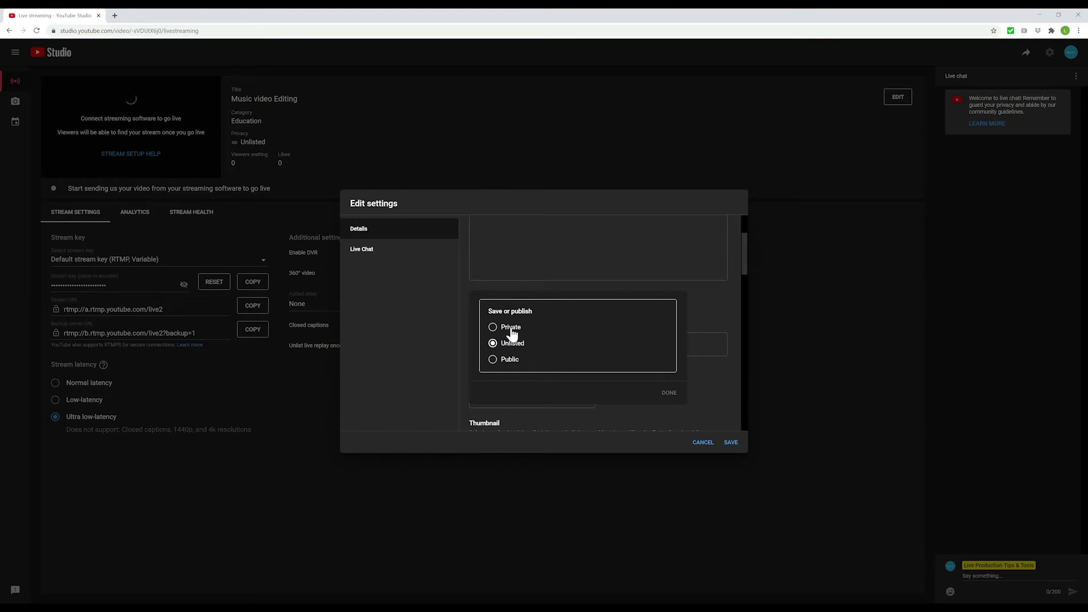
pyautogui.click(715, 310)
pyautogui.scroll(-1, 680, 348)
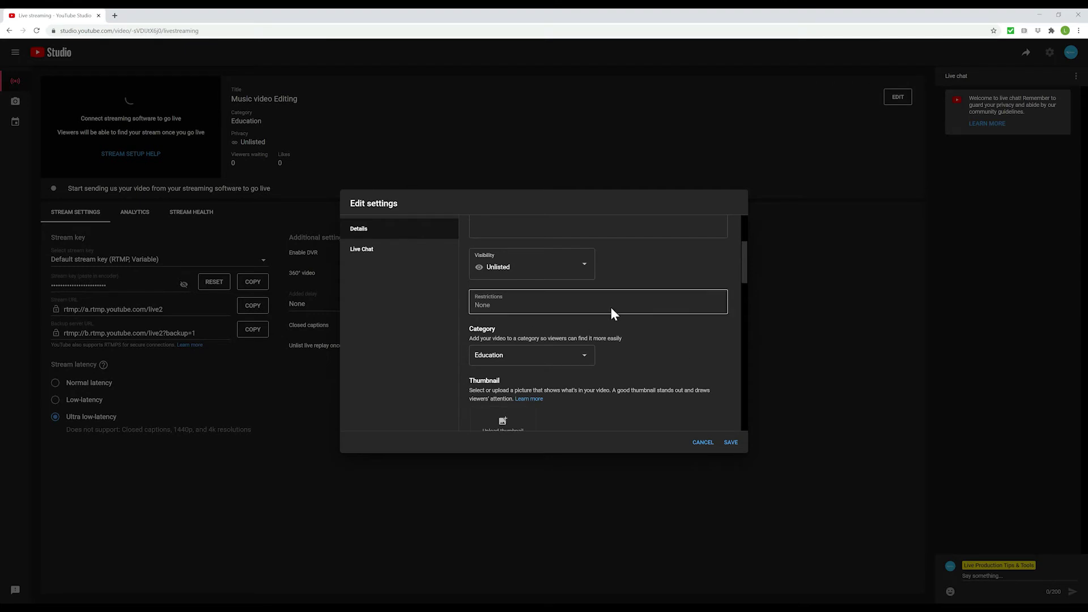
pyautogui.scroll(-1, 663, 317)
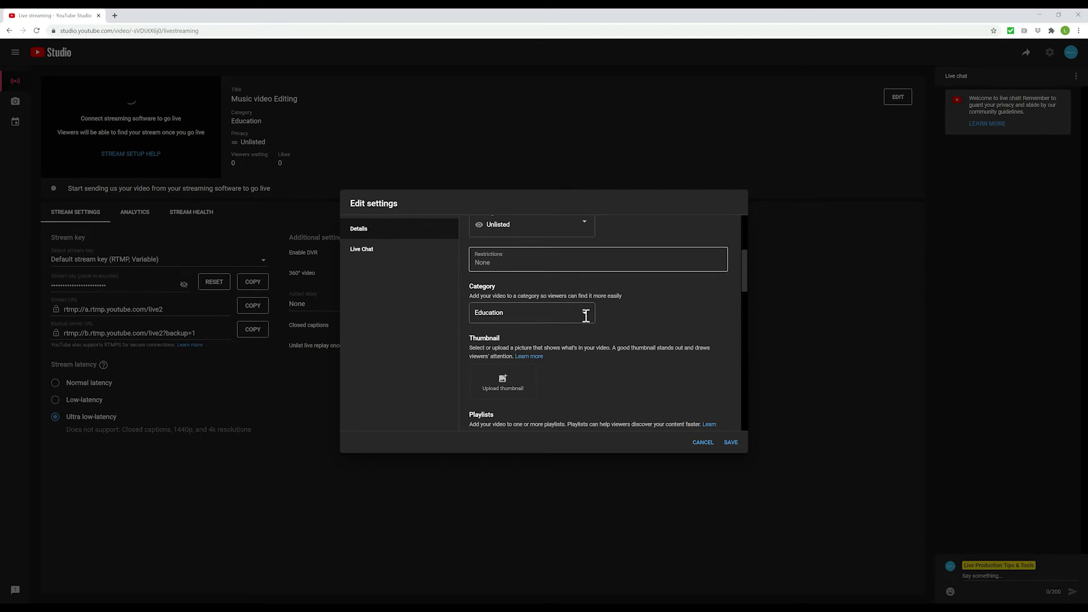
pyautogui.click(583, 315)
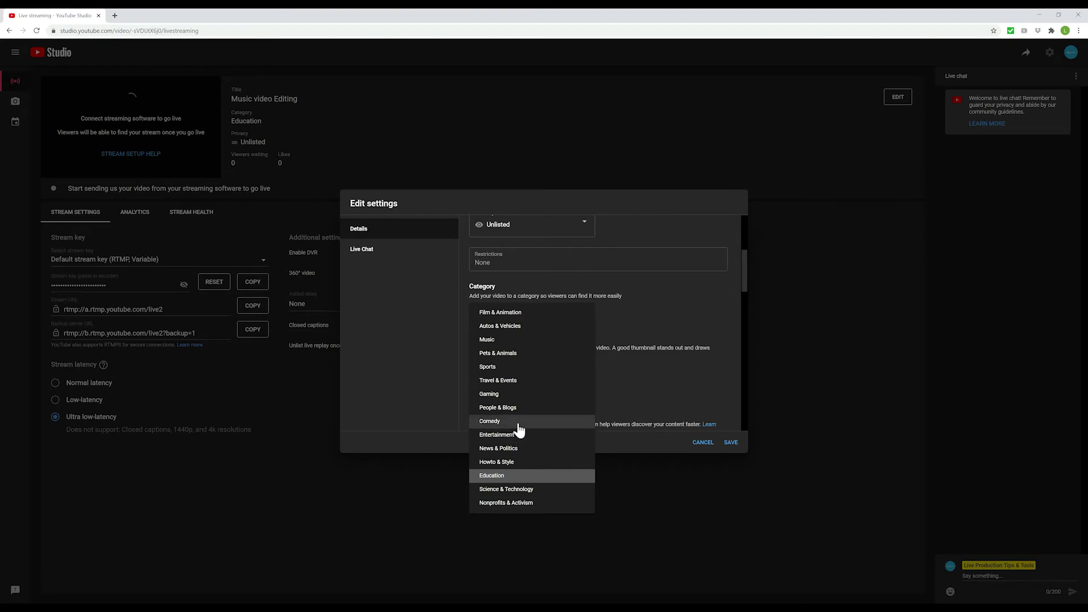
pyautogui.click(658, 322)
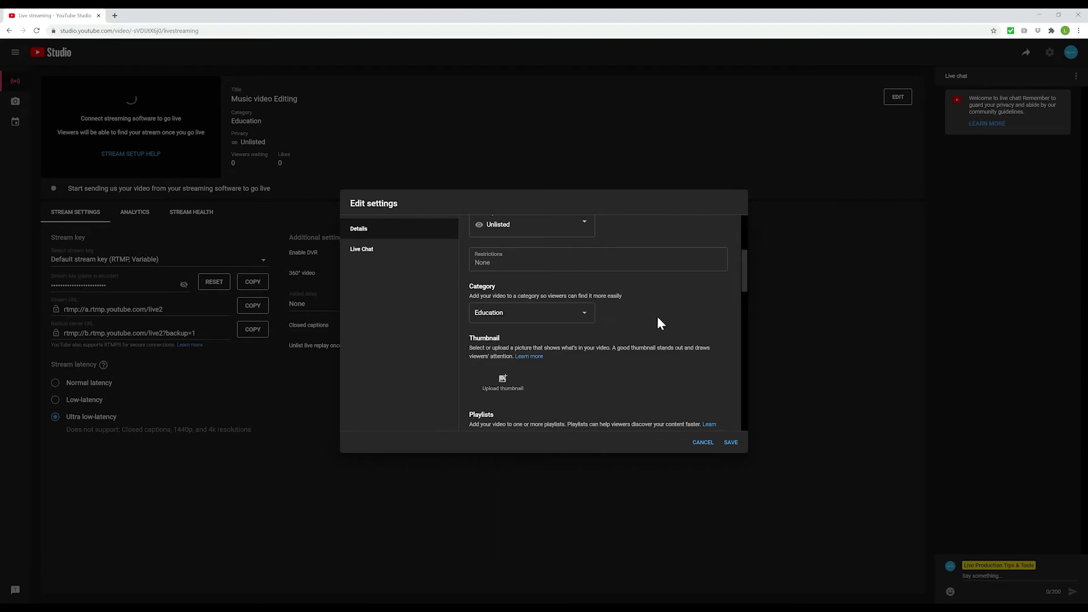
pyautogui.scroll(-2, 657, 325)
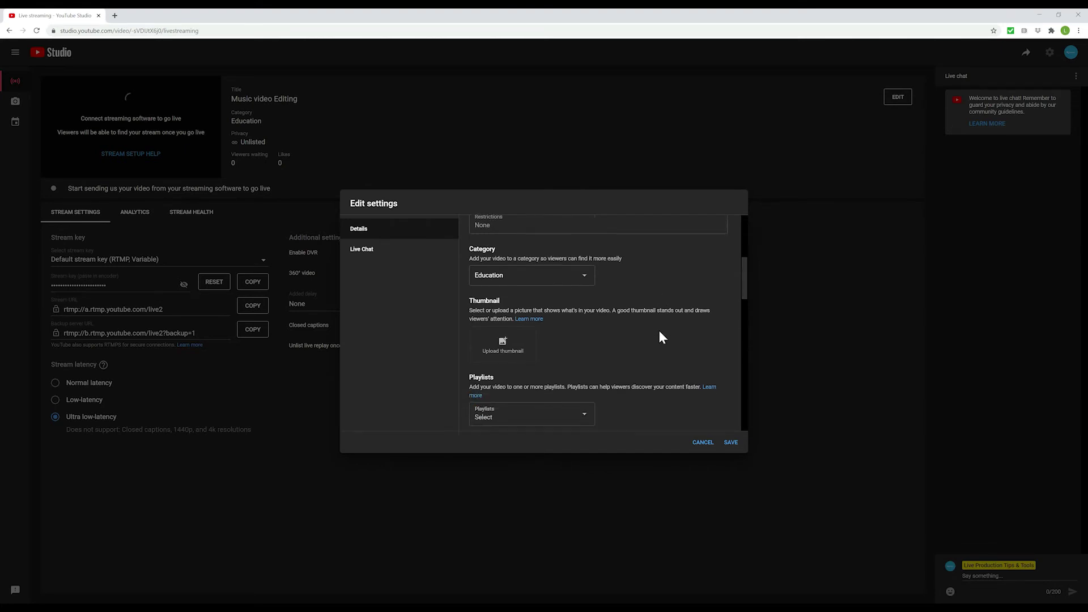
pyautogui.scroll(1, 587, 286)
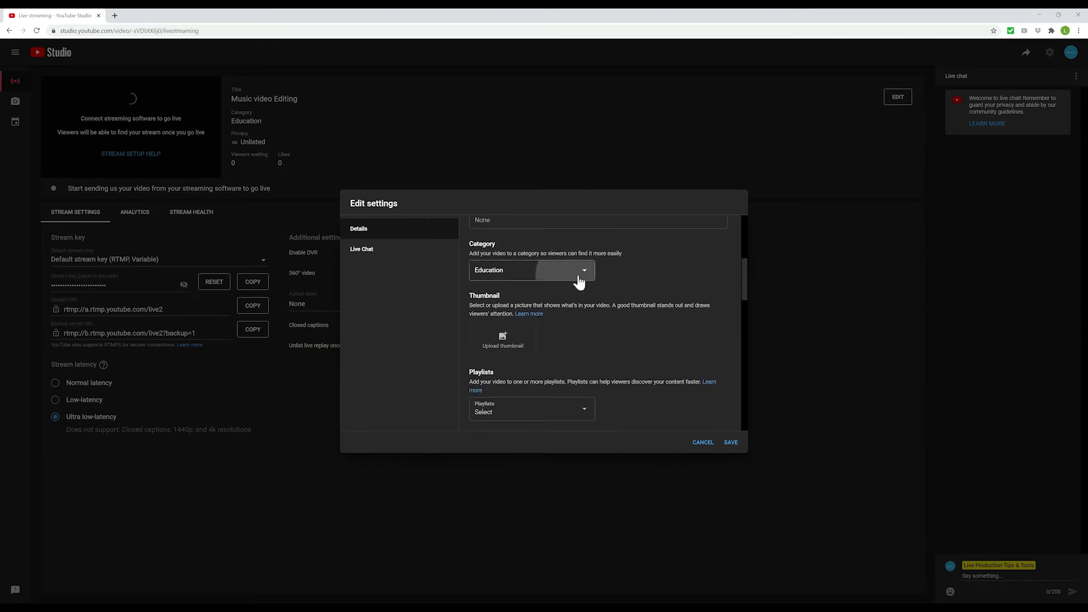
pyautogui.click(578, 270)
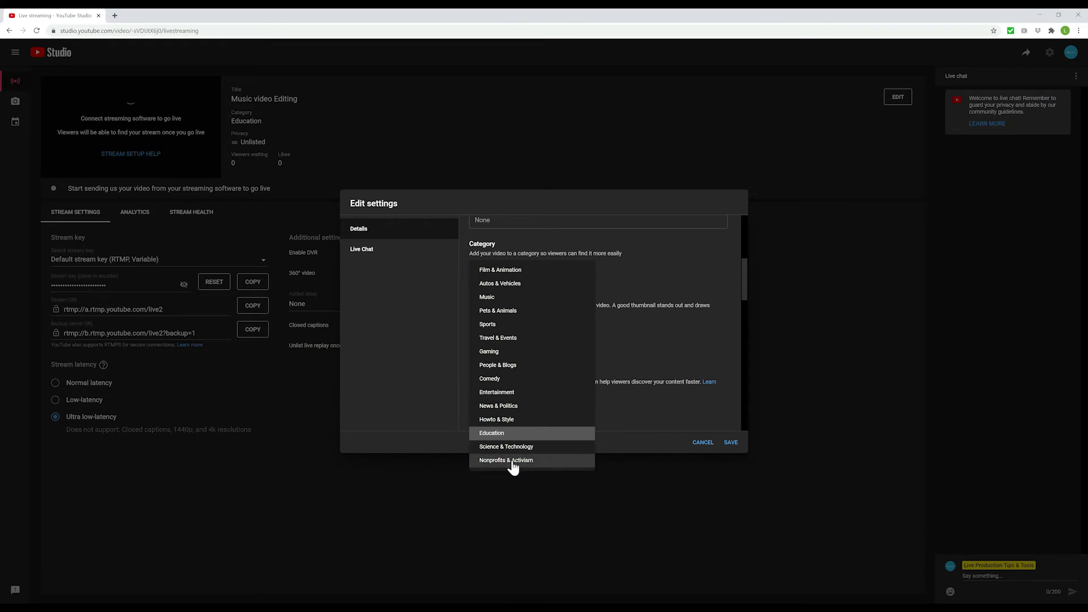
pyautogui.click(696, 246)
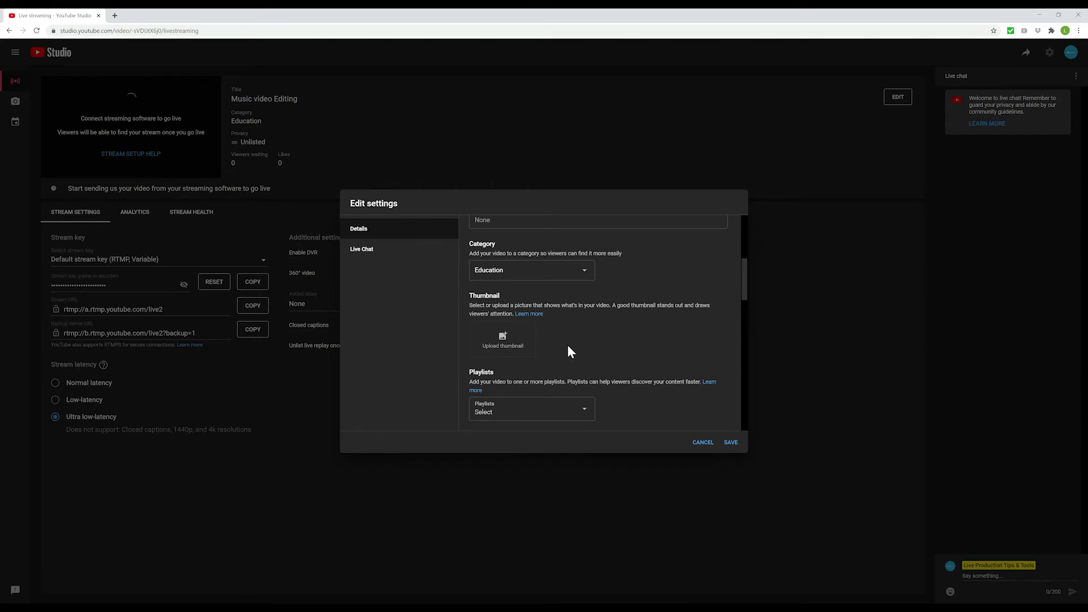
pyautogui.scroll(-1, 569, 351)
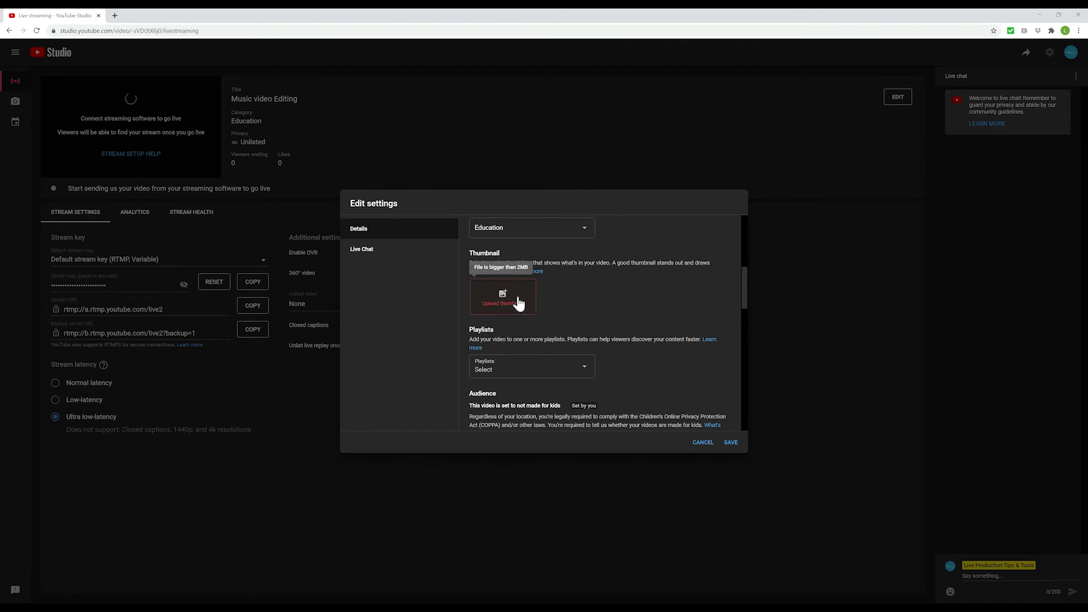
# Open the Playlists dropdown and close it without assigning any playlist.
pyautogui.scroll(-1, 589, 299)
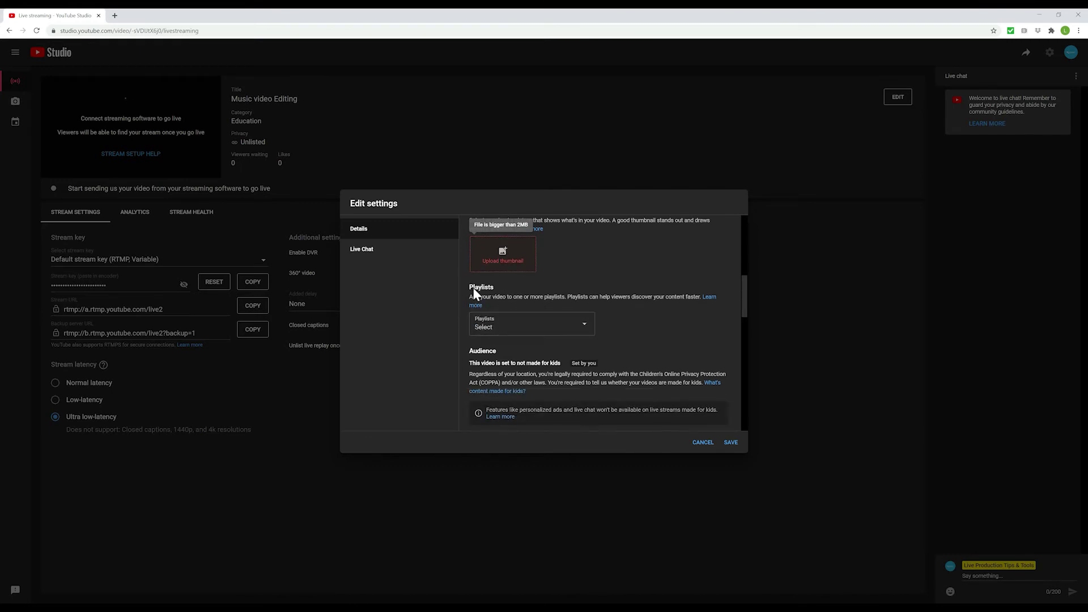
pyautogui.click(584, 331)
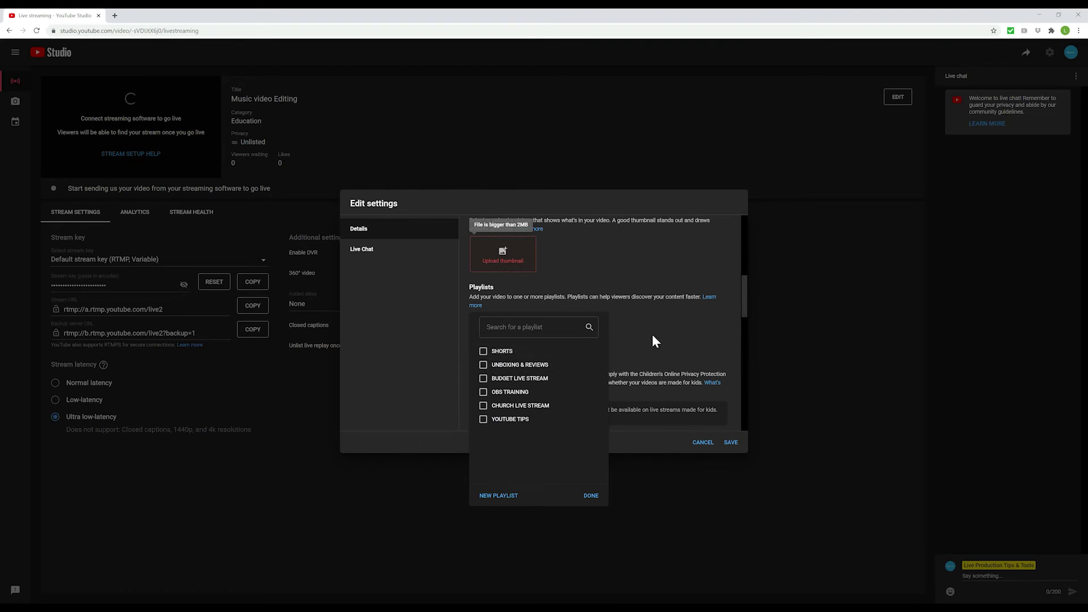
pyautogui.click(654, 340)
# Scroll the Details tab to review licence, distribution, embedding and comments settings.
pyautogui.scroll(-3, 653, 340)
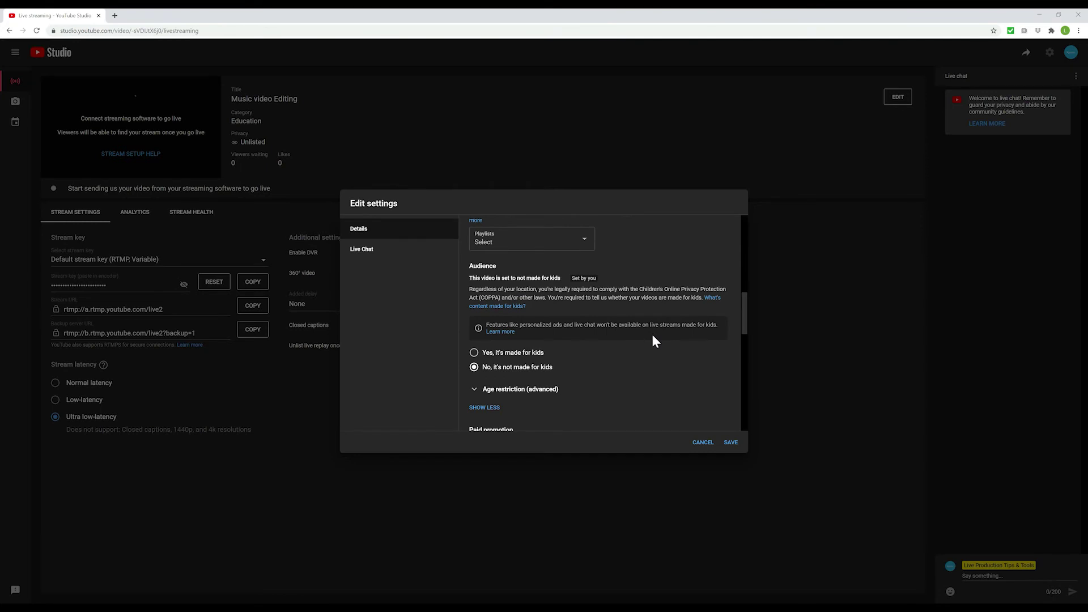
pyautogui.scroll(-1, 651, 332)
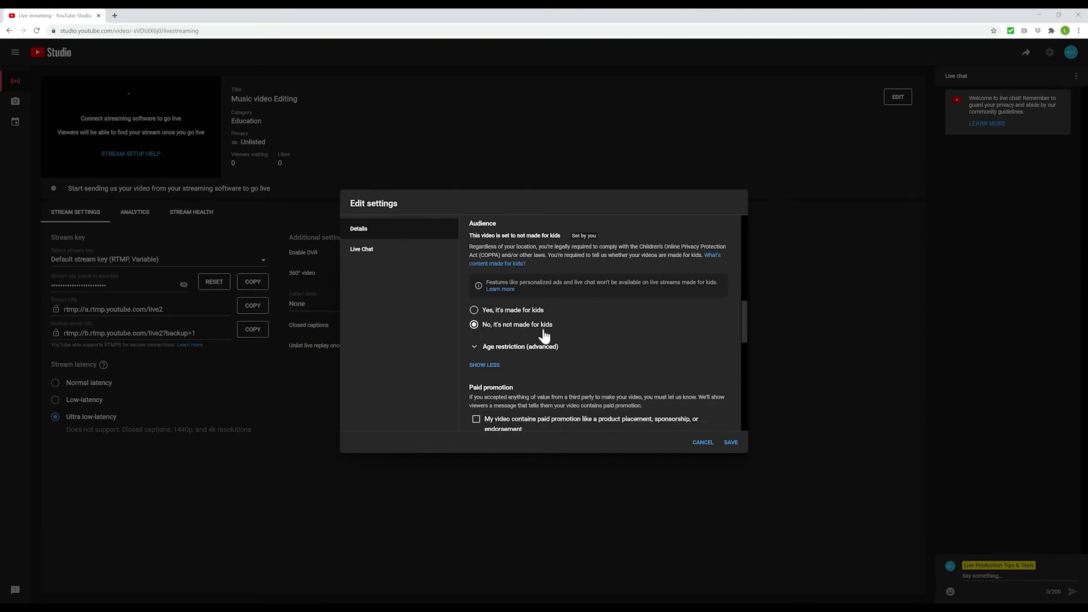
pyautogui.scroll(-8, 595, 336)
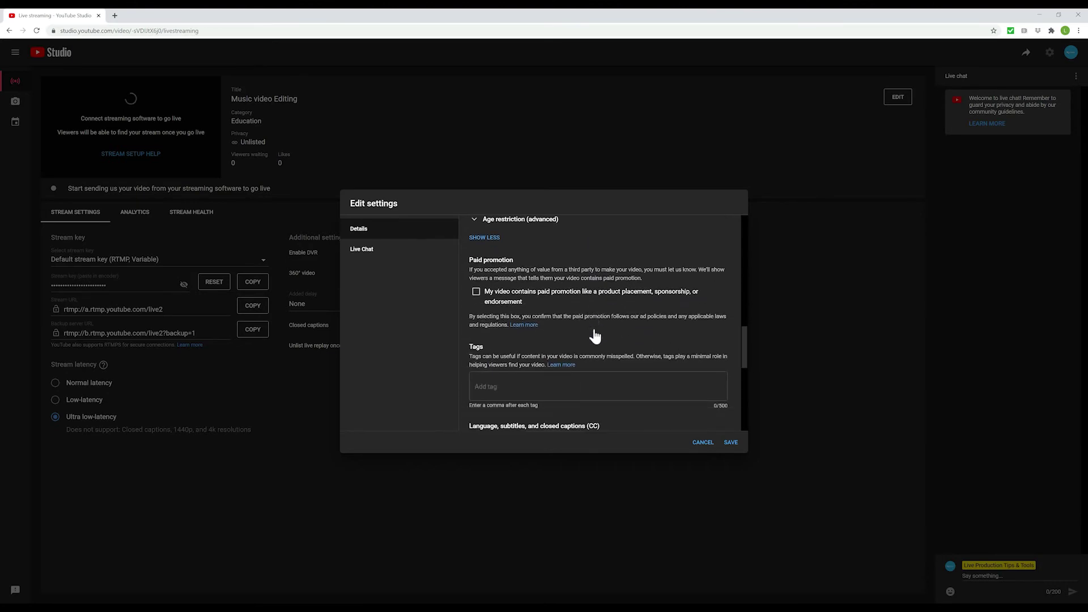
pyautogui.scroll(2, 595, 336)
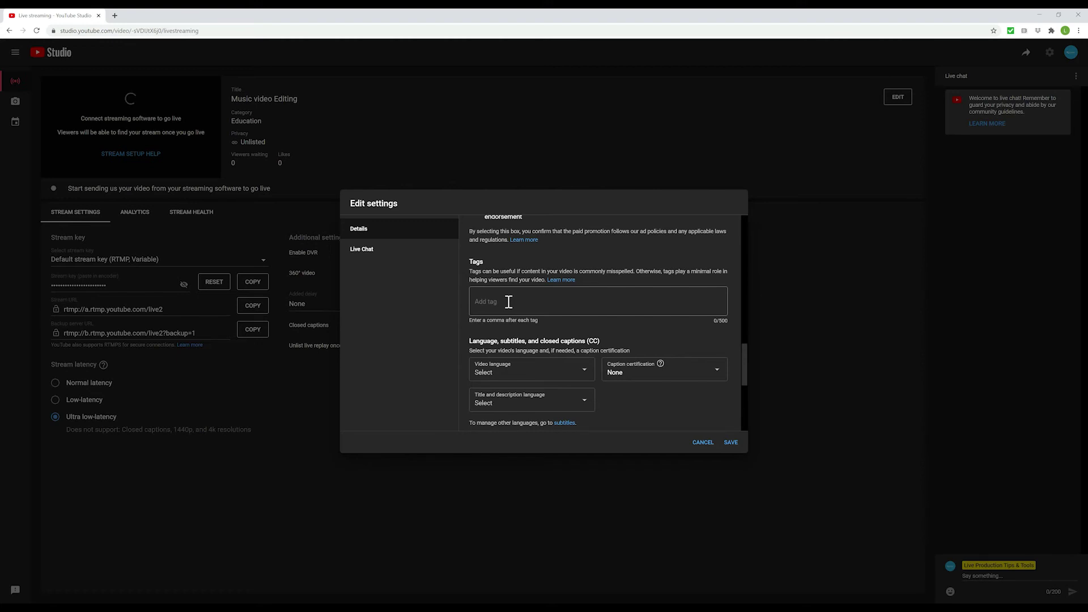
pyautogui.scroll(-1, 509, 302)
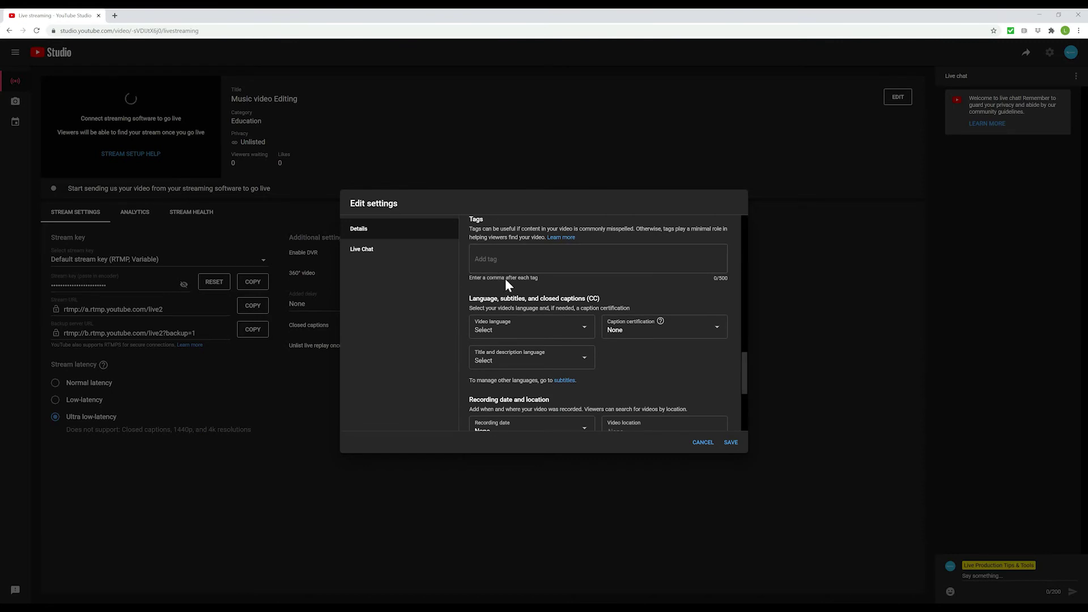
pyautogui.scroll(-1, 567, 287)
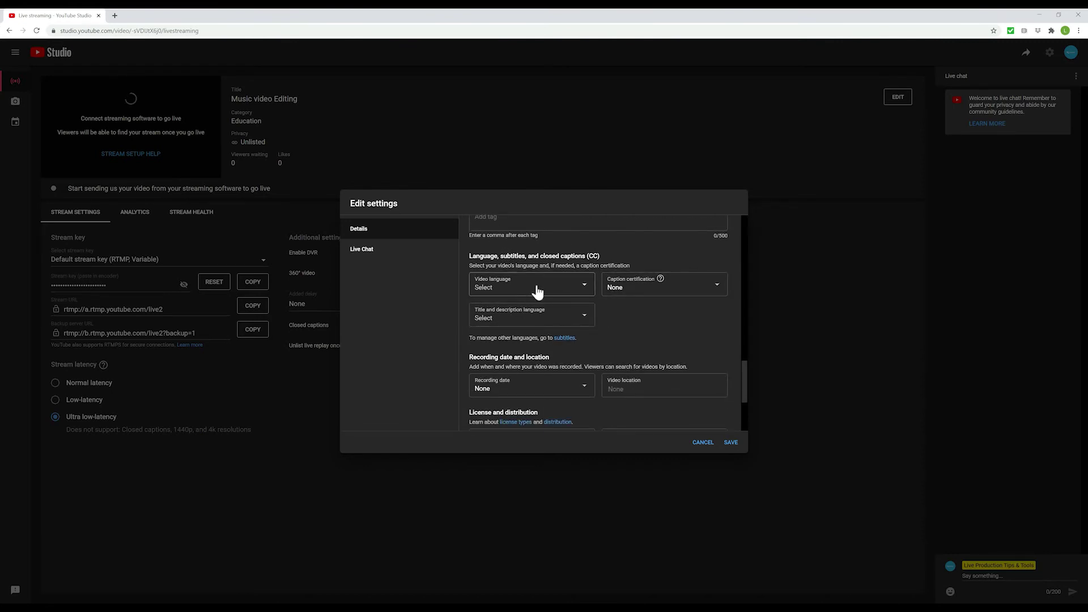
pyautogui.scroll(-1, 575, 292)
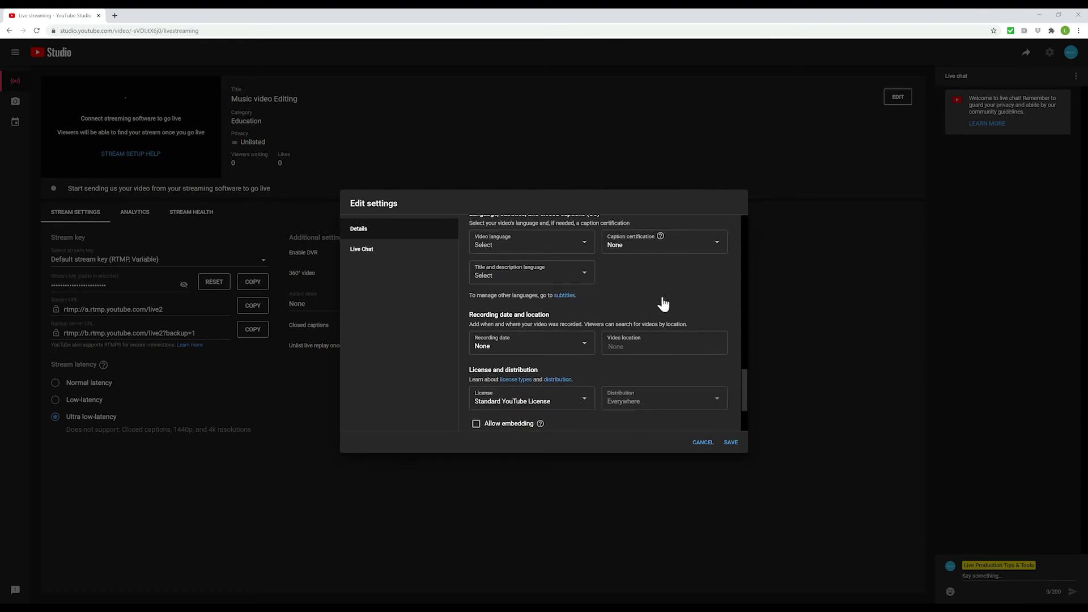
pyautogui.scroll(-1, 657, 299)
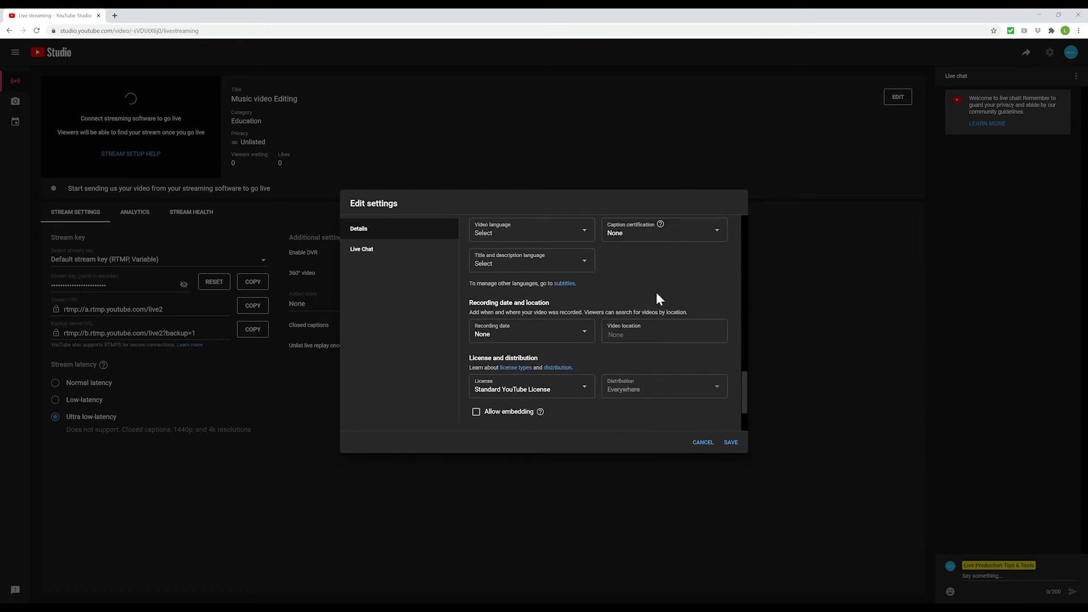
pyautogui.scroll(-2, 624, 299)
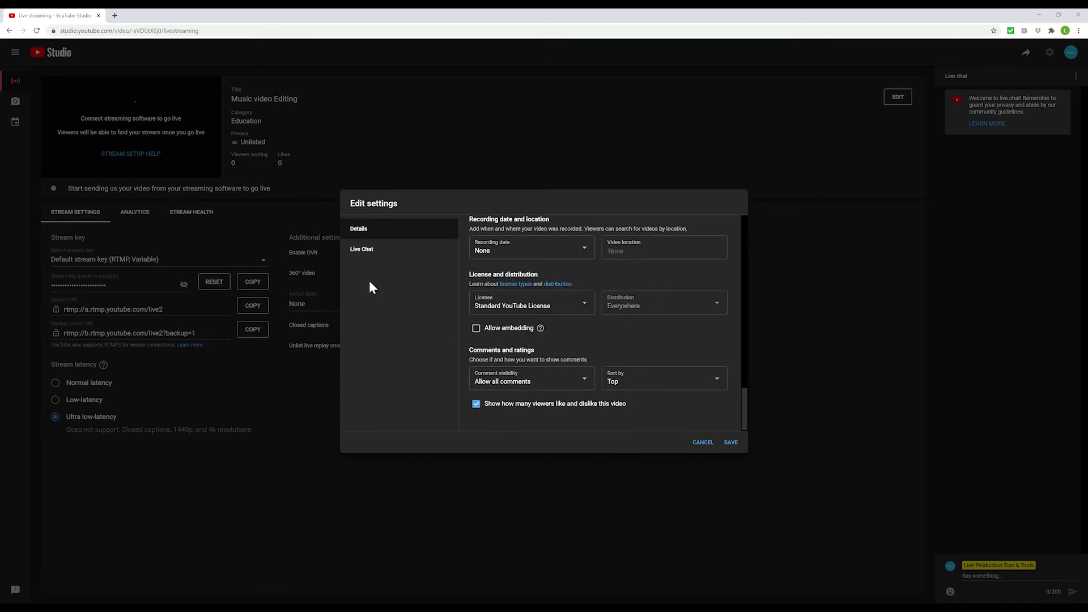
# Check the Live Chat and Details tabs, then save the stream details.
pyautogui.click(370, 249)
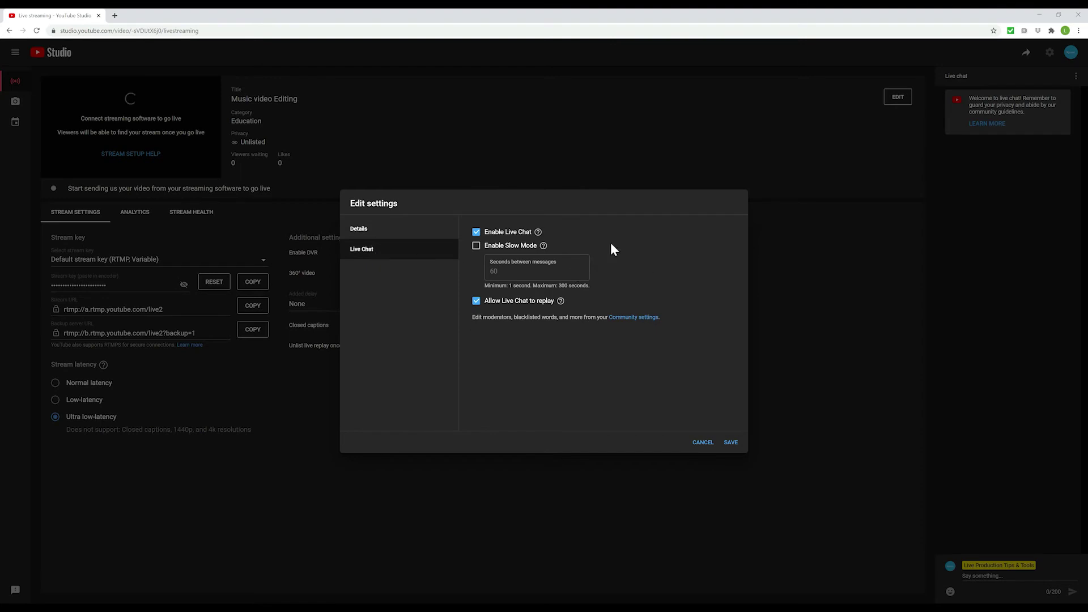
pyautogui.click(411, 230)
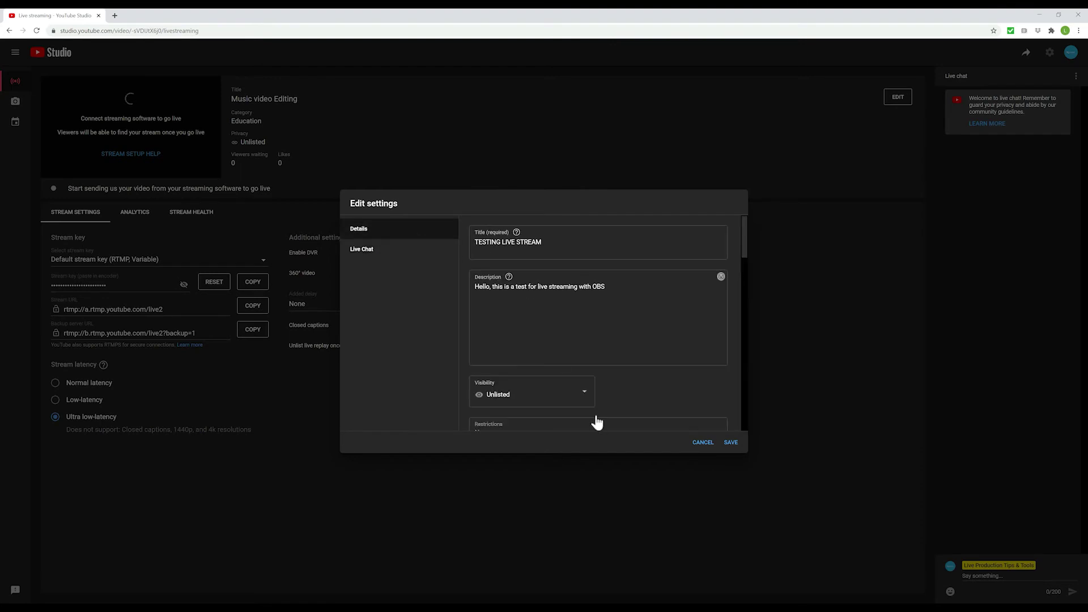
pyautogui.click(732, 444)
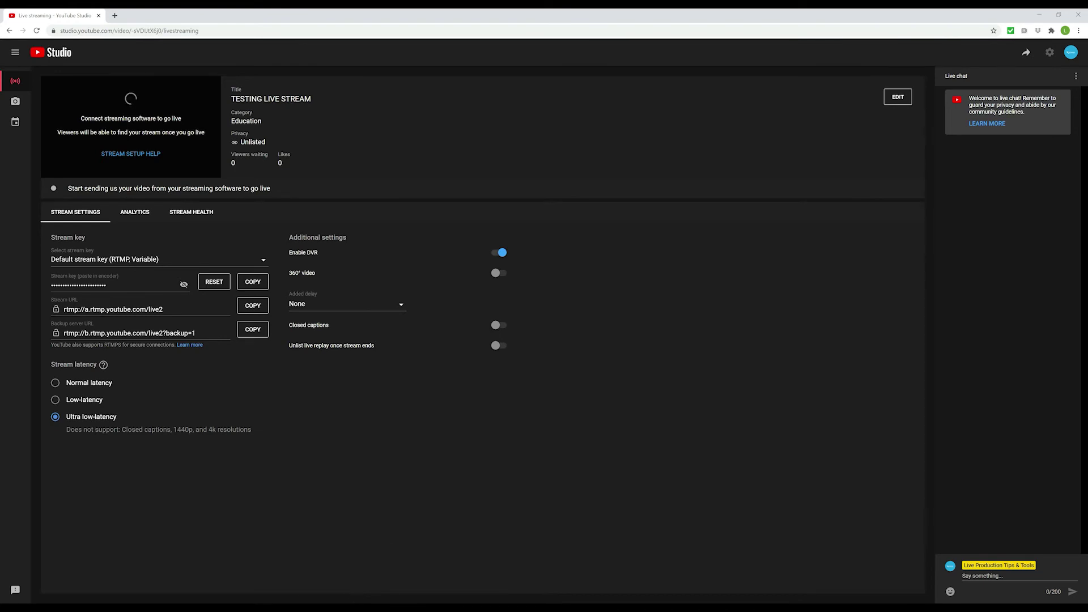
# Bring OBS Studio forward from the taskbar and start streaming.
pyautogui.moveTo(346, 609)
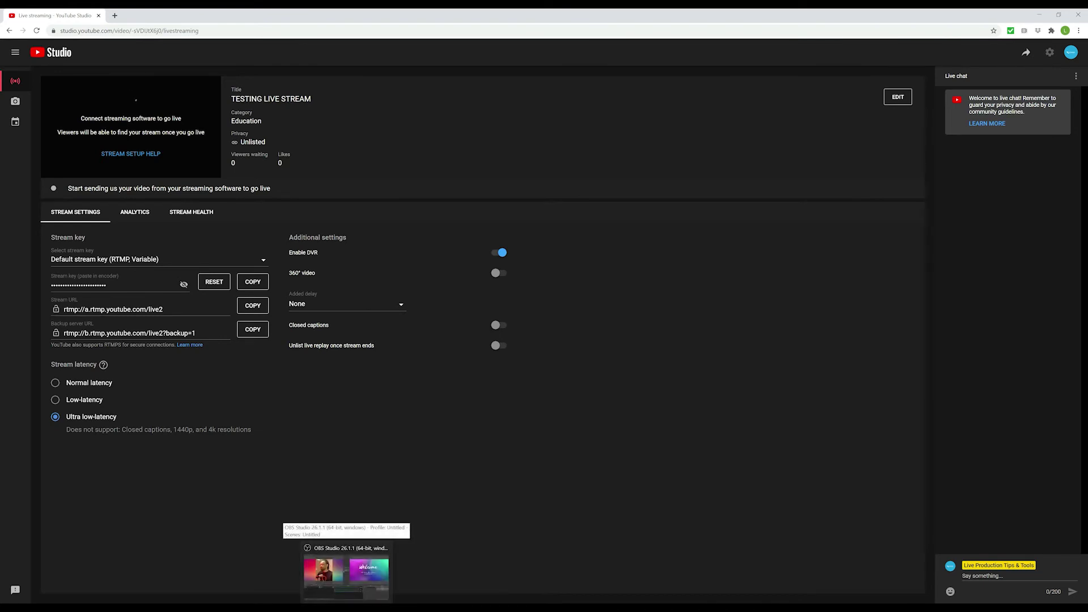
pyautogui.click(346, 609)
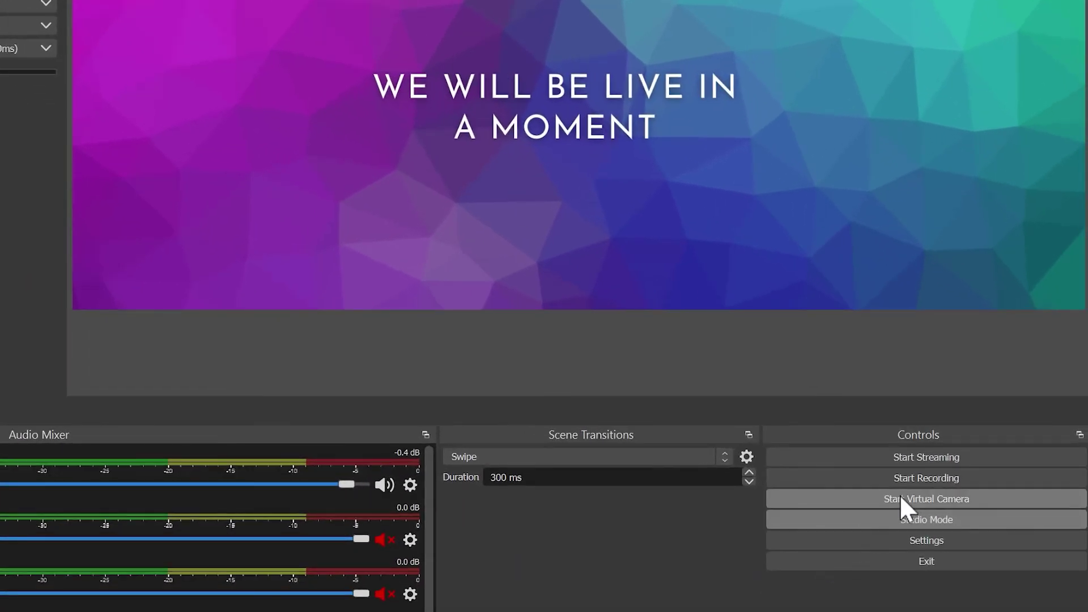
pyautogui.click(929, 457)
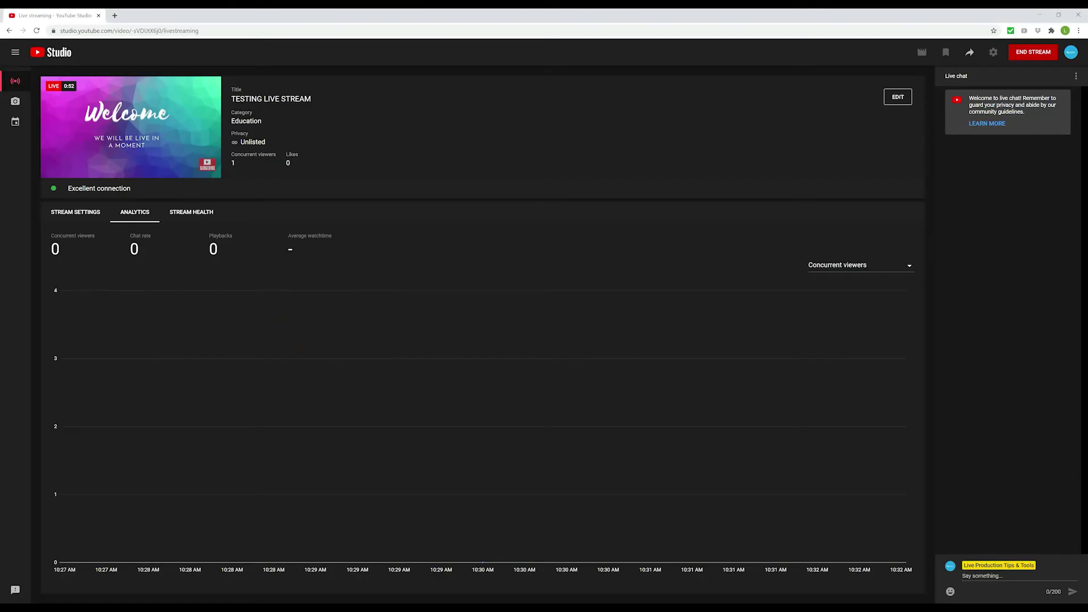
pyautogui.moveTo(86, 145)
pyautogui.hotkey('alt', 'Tab')
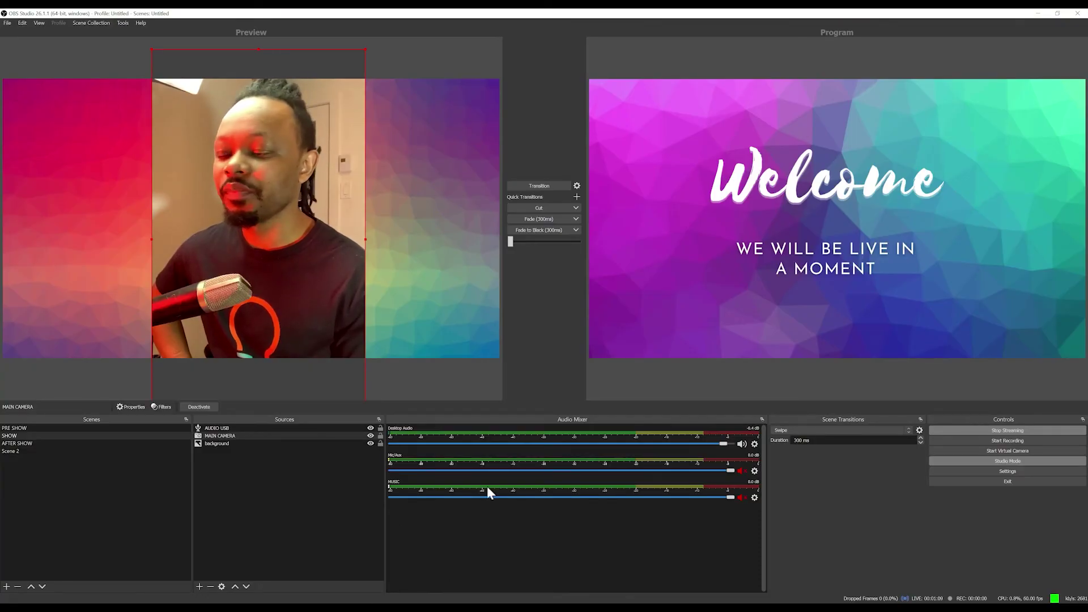
pyautogui.hotkey('alt', 'Tab')
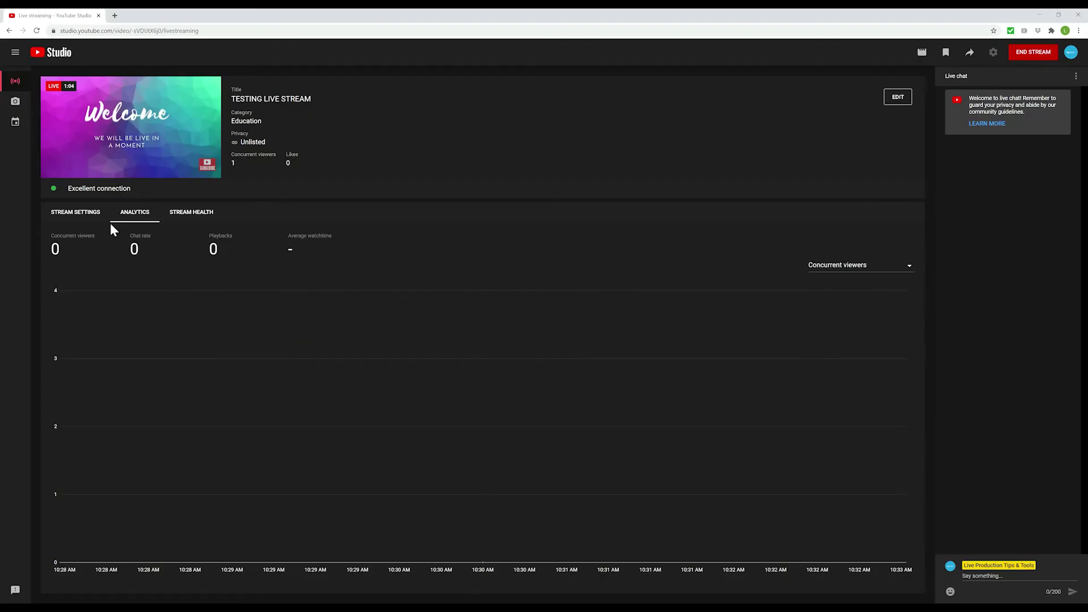
# Check stream health, copy the stream's share link, and open its watch page in a new tab.
pyautogui.moveTo(157, 124)
pyautogui.click(89, 223)
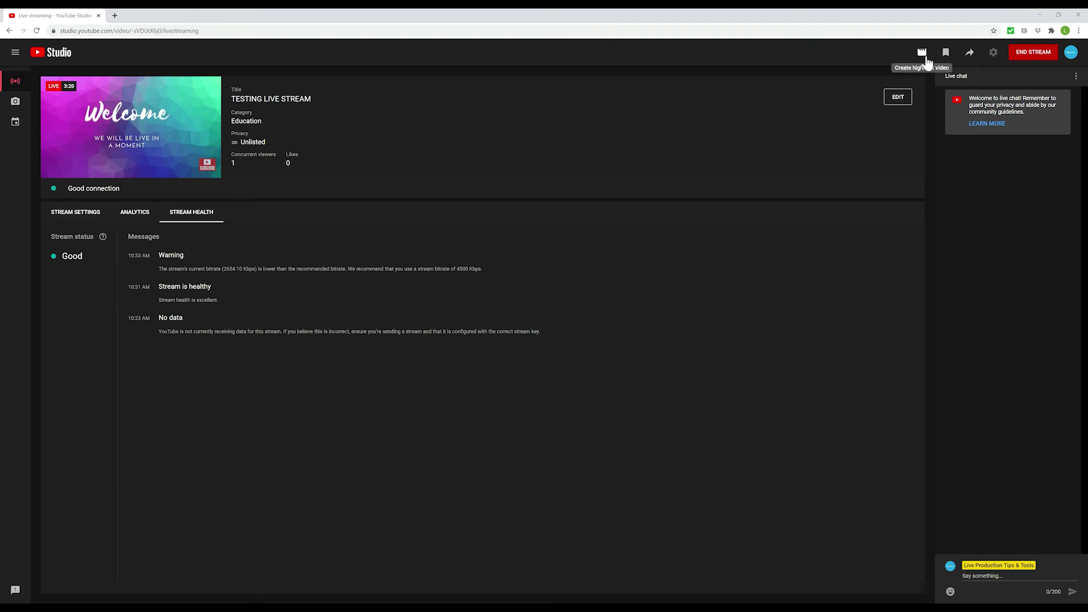
pyautogui.click(971, 54)
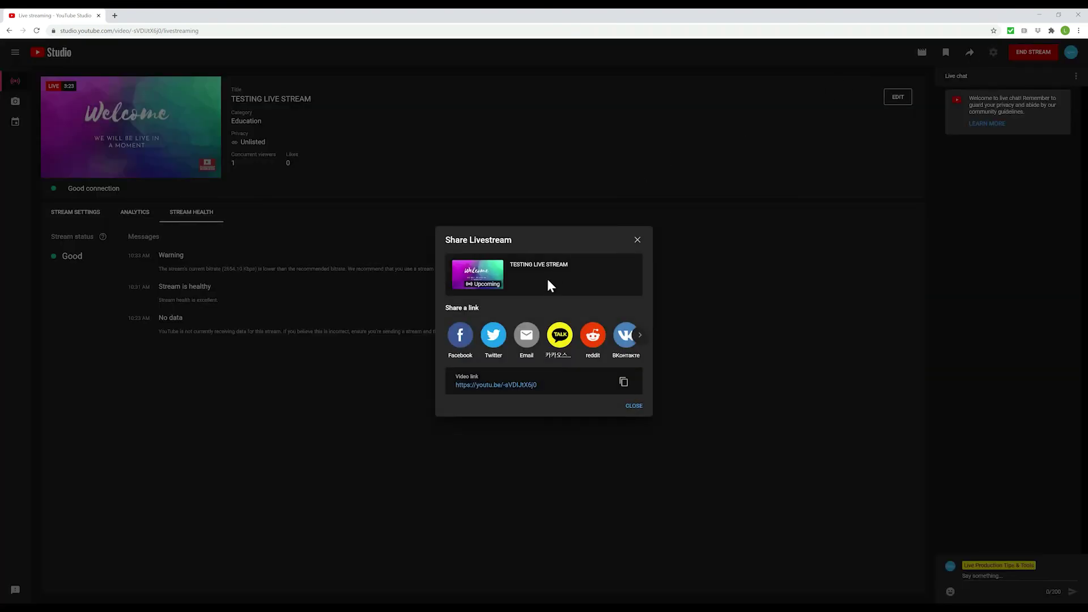
pyautogui.click(624, 383)
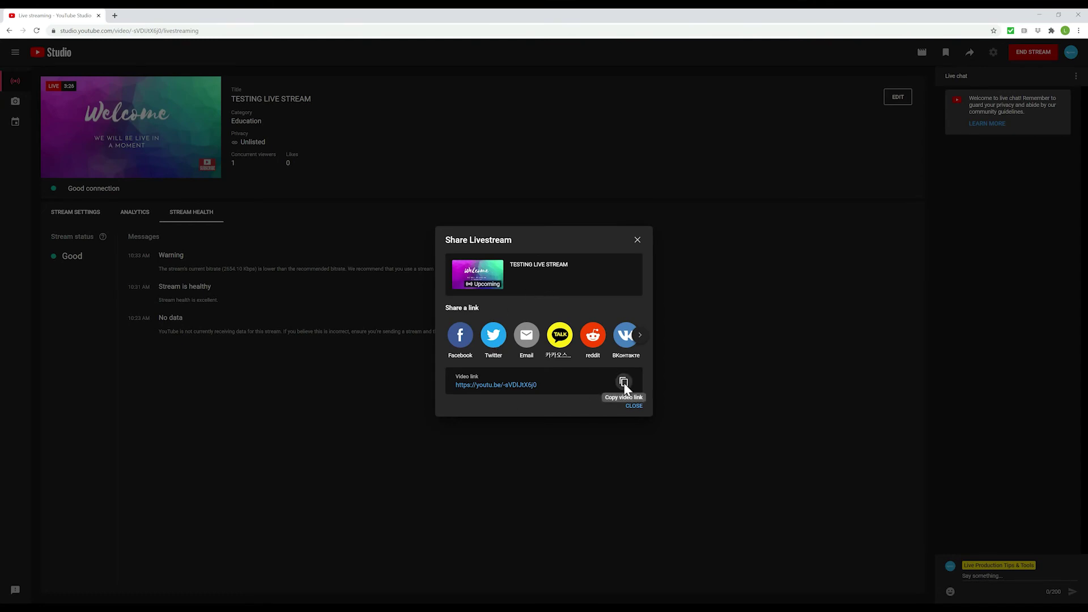
pyautogui.click(523, 385)
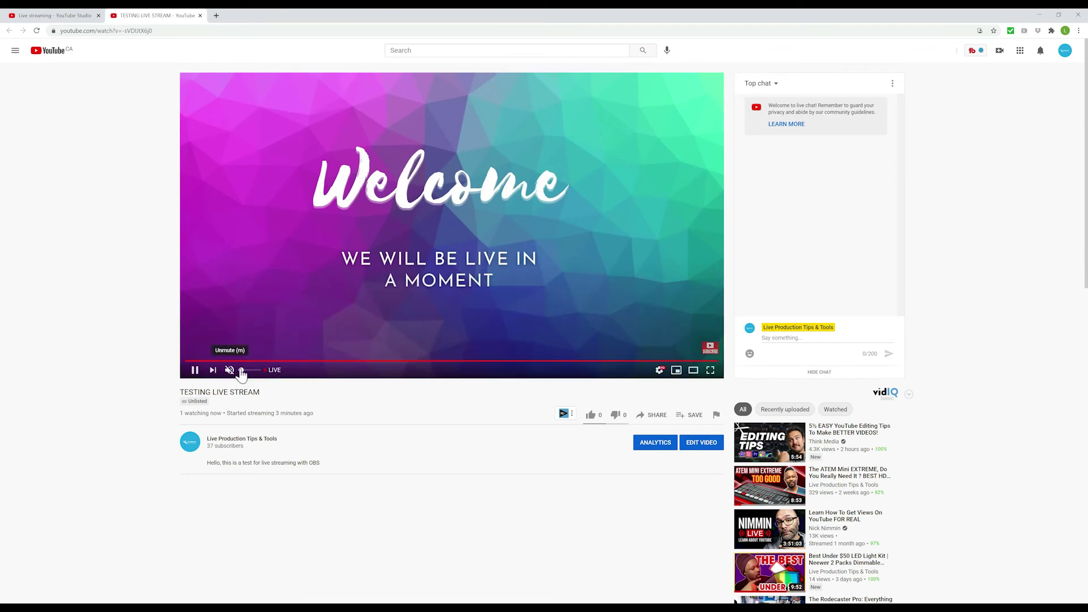
# Unmute the live playback, raise the volume slightly, and return to OBS Studio.
pyautogui.click(241, 371)
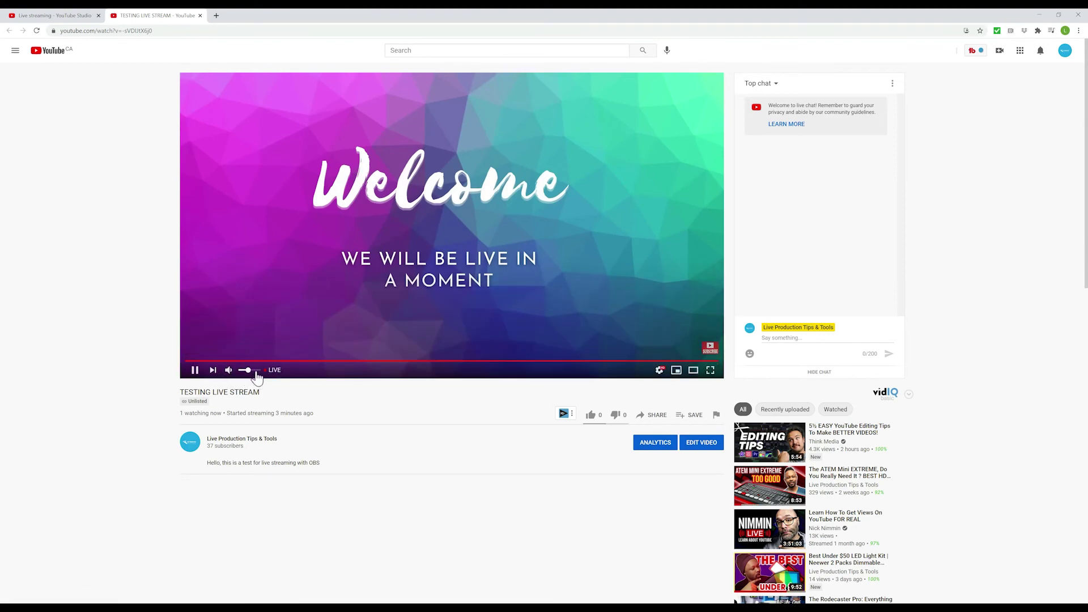
pyautogui.moveTo(256, 373); pyautogui.dragTo(252, 375)
pyautogui.moveTo(347, 609)
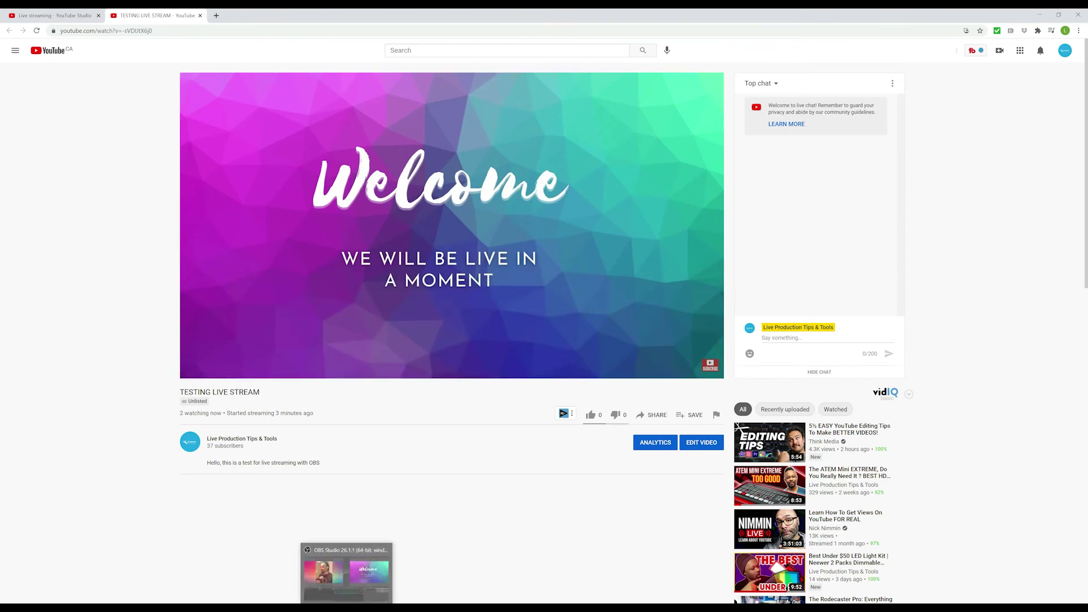
pyautogui.click(328, 558)
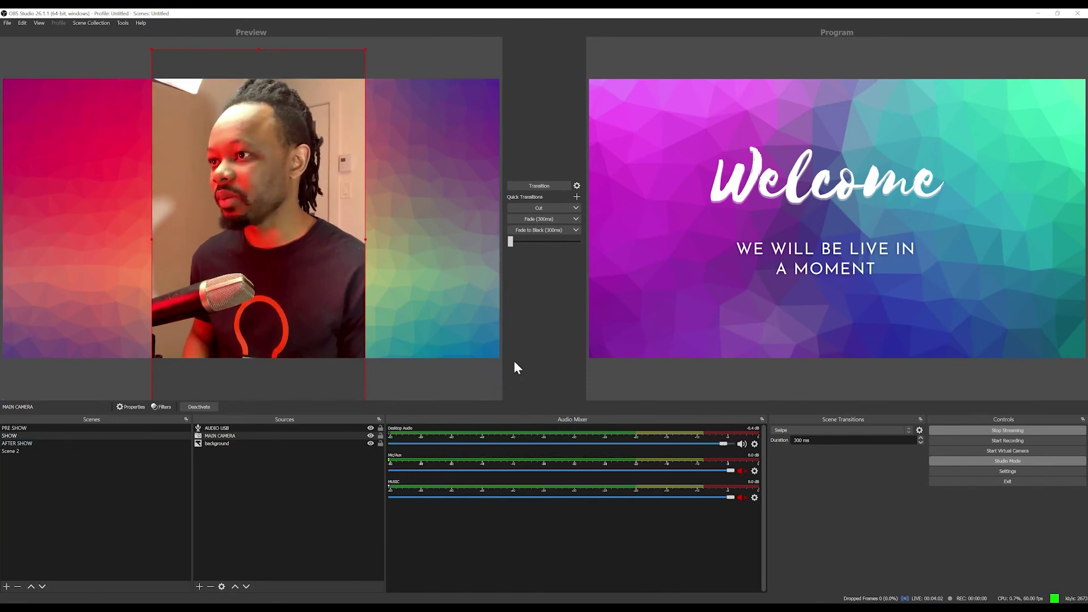
# Cut OBS output to the SHOW camera scene and bring up Chrome to watch it.
pyautogui.click(539, 210)
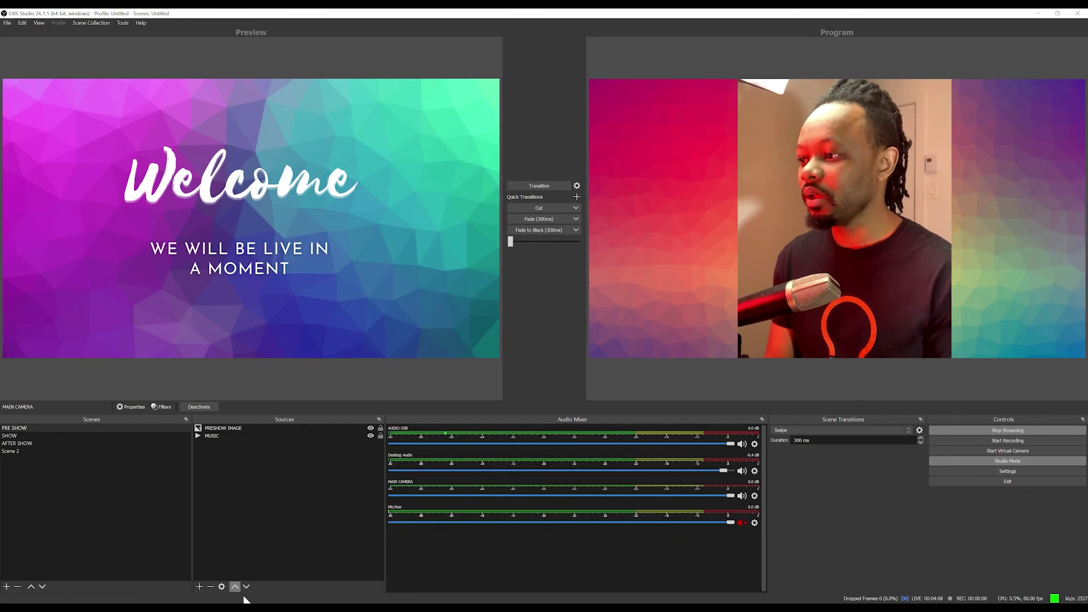
pyautogui.click(241, 572)
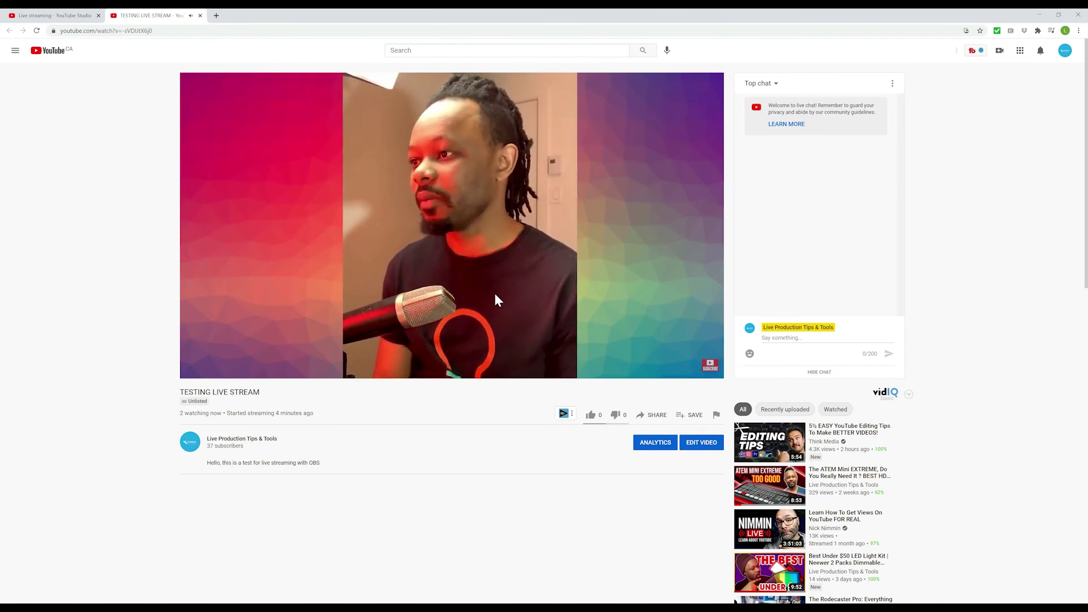
# Return to the YouTube Studio dashboard tab for the TESTING LIVE STREAM broadcast.
pyautogui.hotkey('ctrl', 'shift', 'Tab')
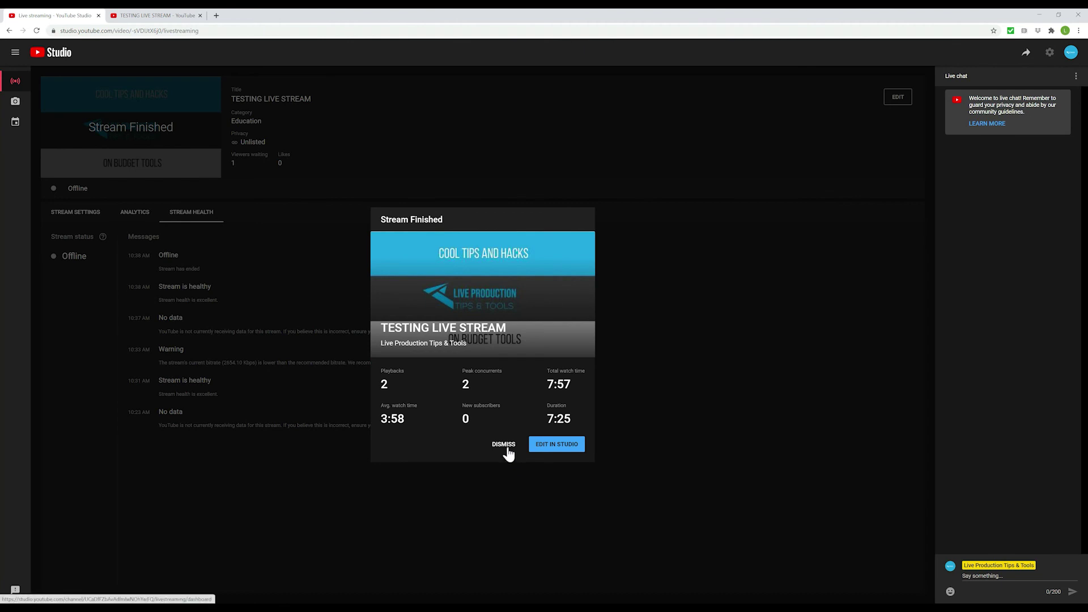
# Dismiss the Stream Finished summary and stop the OBS stream to YouTube.
pyautogui.click(506, 448)
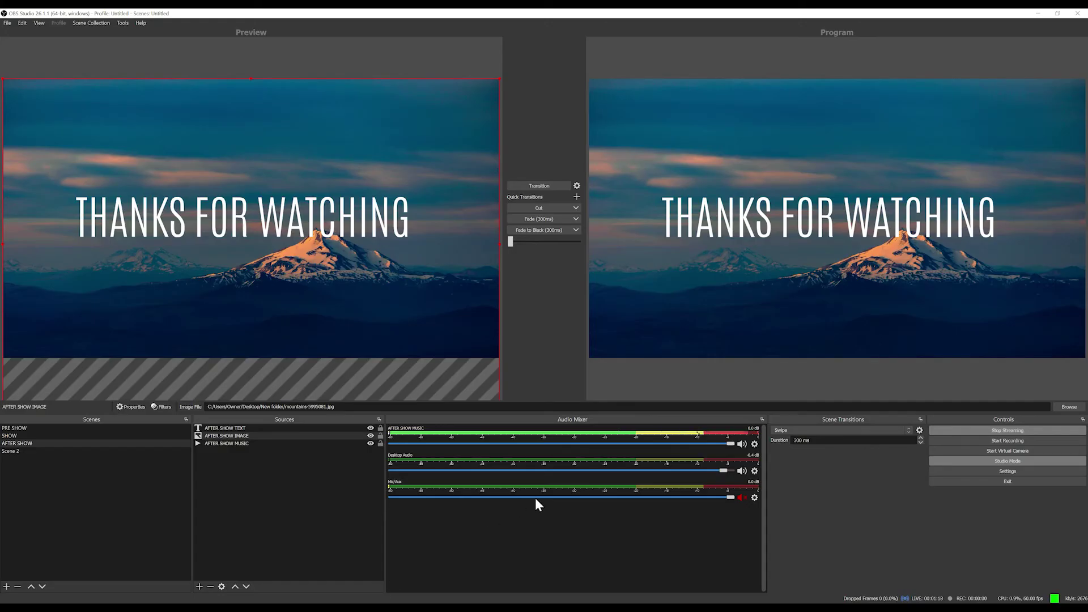
pyautogui.click(1007, 433)
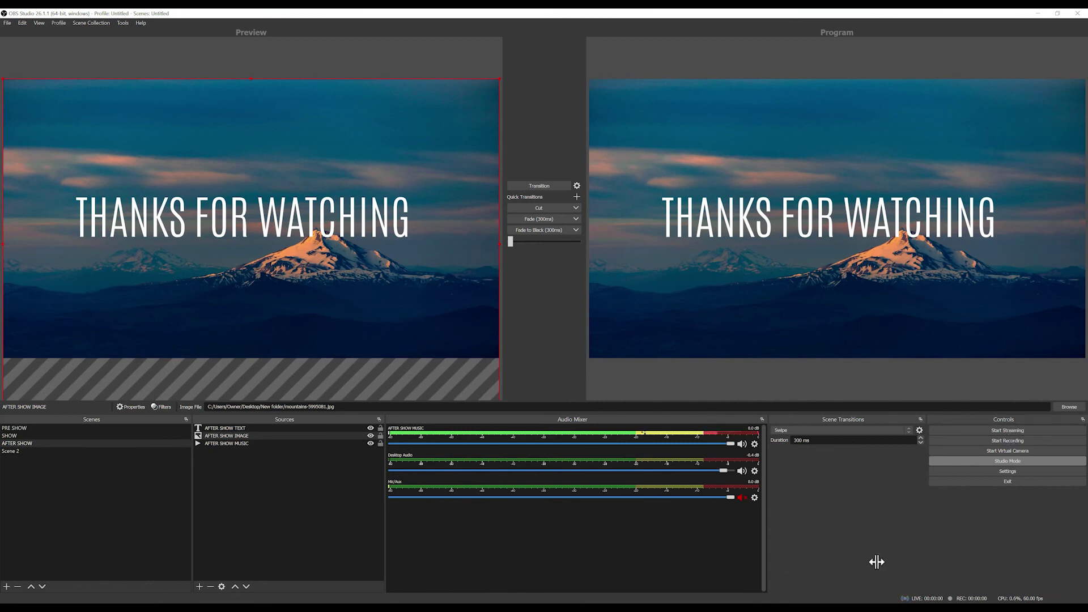